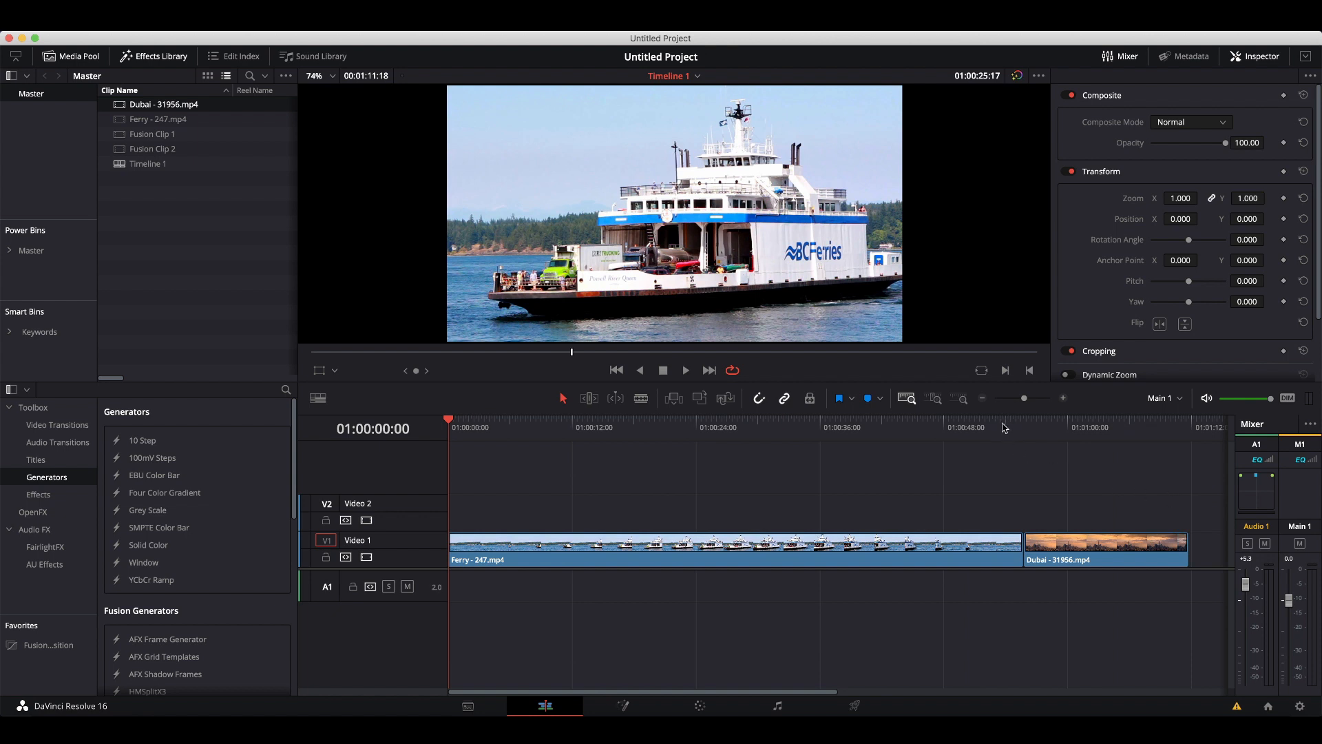
Split the Dubai clip at 01:01:03:19 and move its first part onto Video 2 over the end of the Ferry clip.
left_click_drag(1004, 423, 1021, 433)
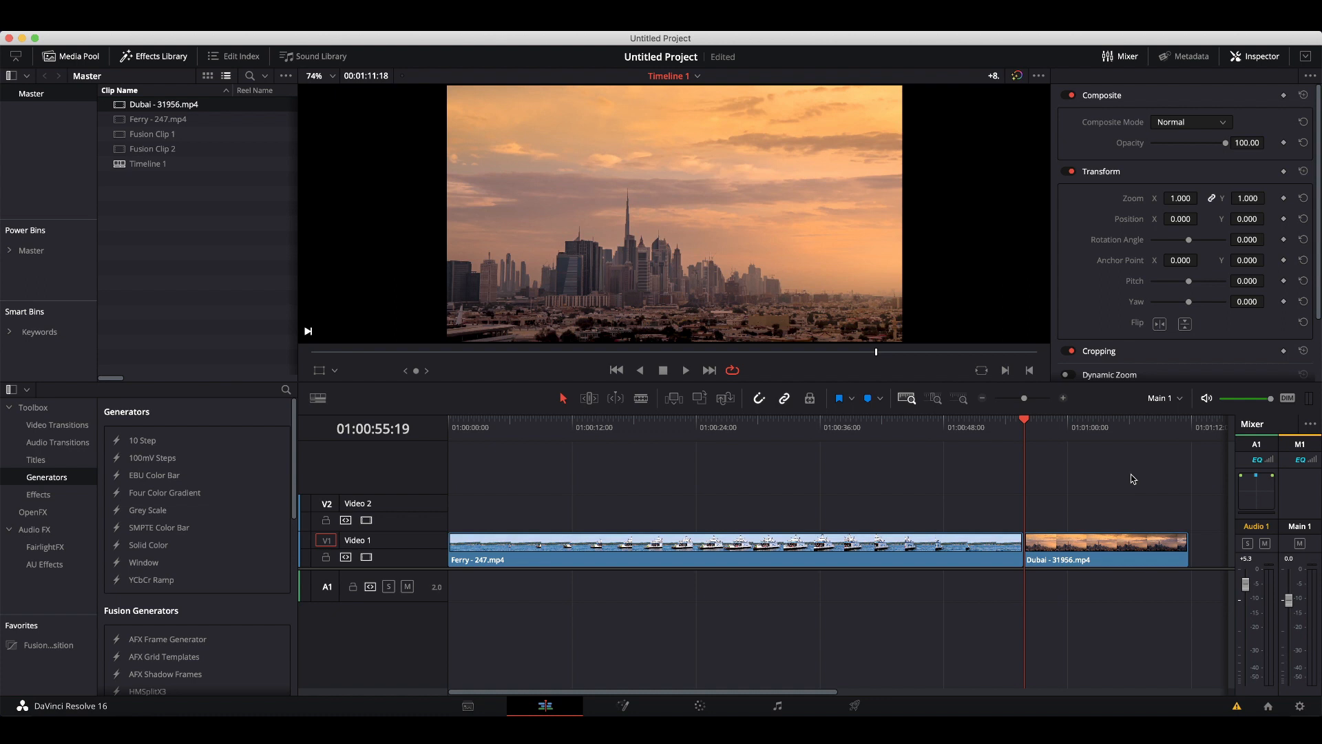
key("Return")
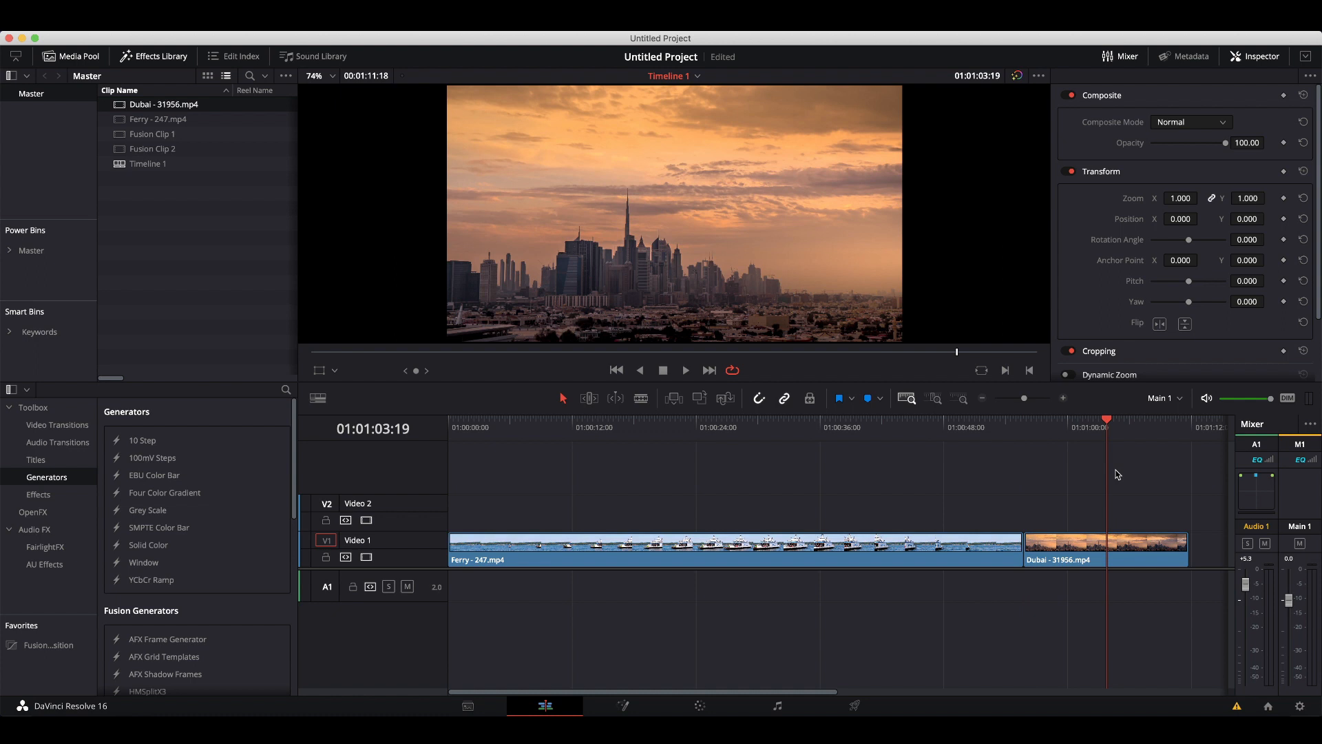
key("super+b")
left_click(1066, 549)
left_click_drag(1063, 532, 985, 516)
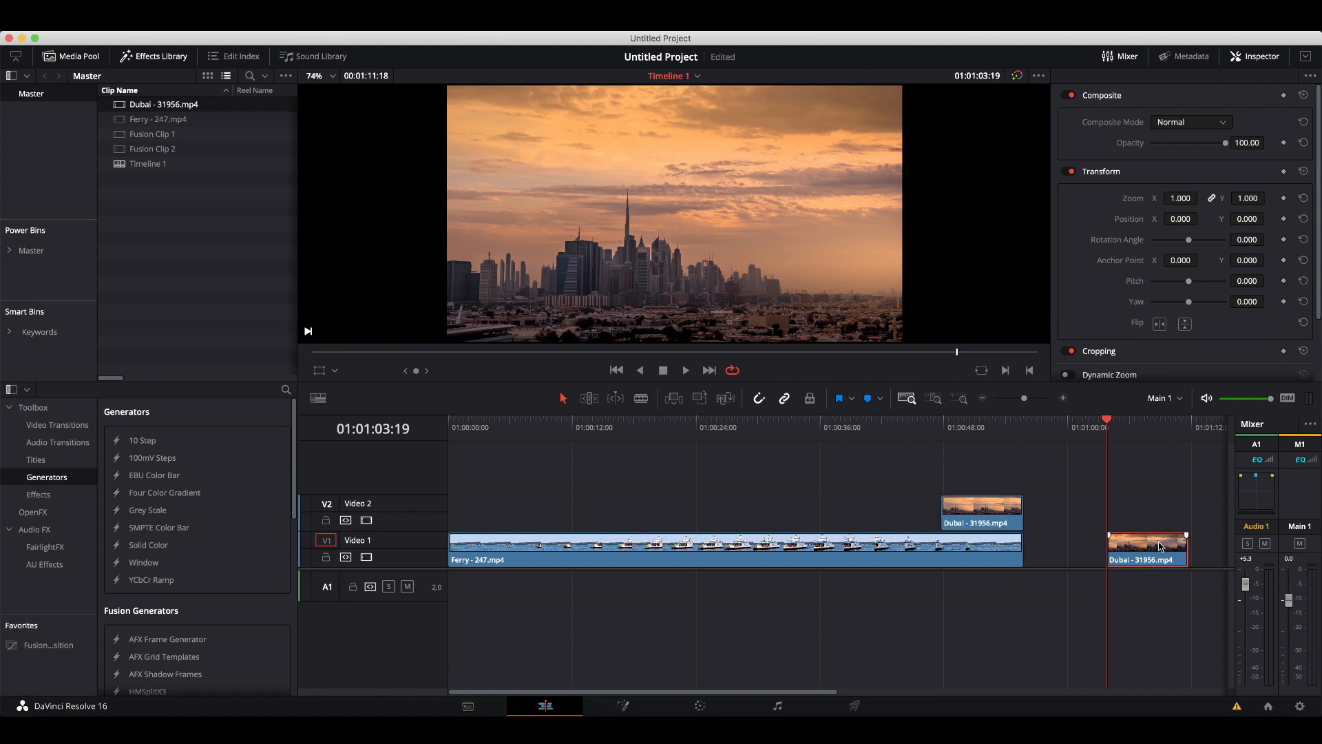
Ripple-delete the gap left on Video 1 after the Dubai segment.
right_click(1071, 551)
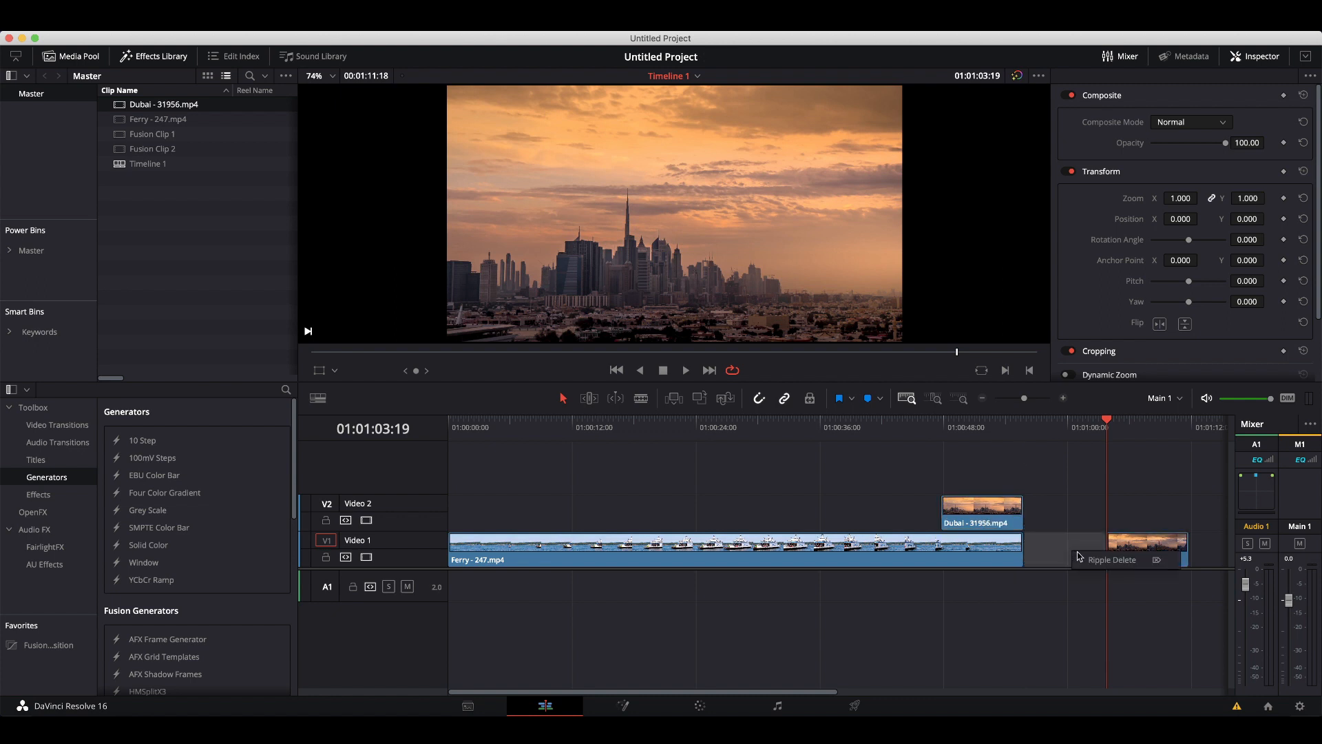
left_click(1111, 559)
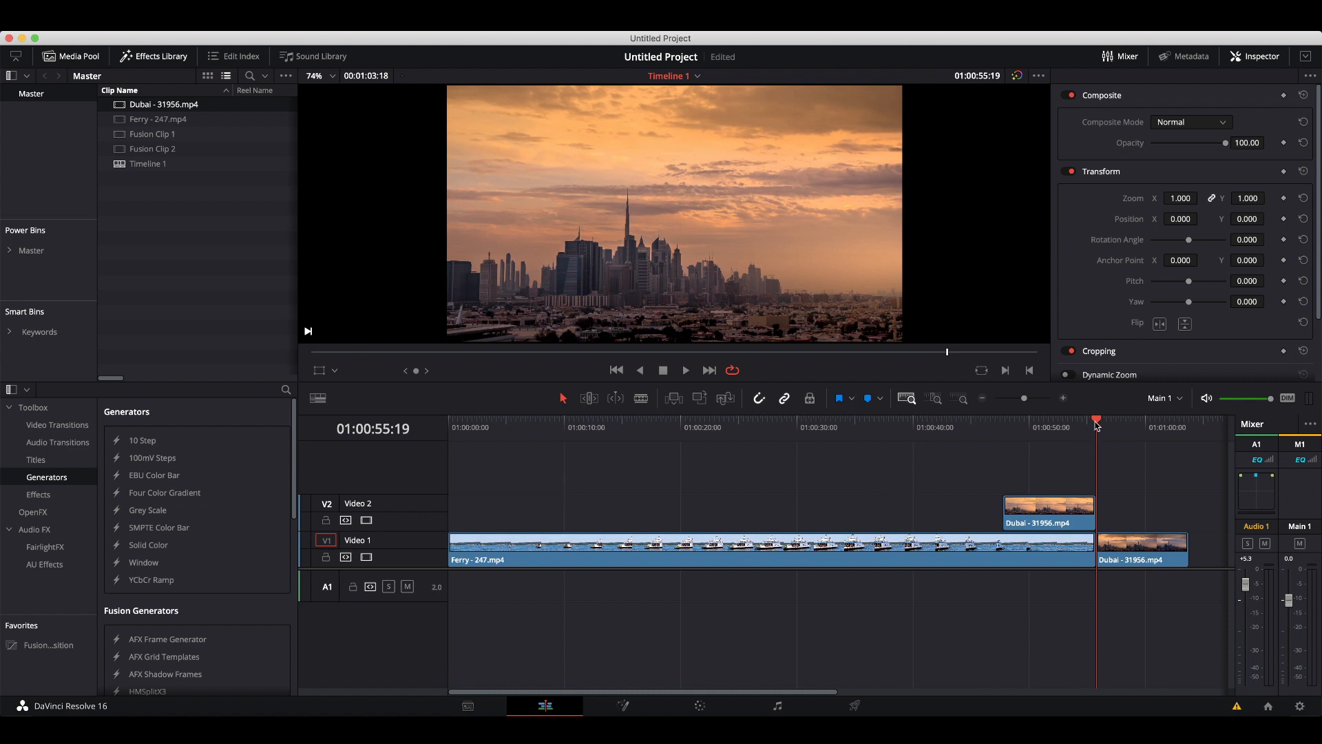
Blade the Ferry clip at 01:00:47:19, where the Dubai overlay on Video 2 starts.
left_click_drag(1097, 420, 1012, 436)
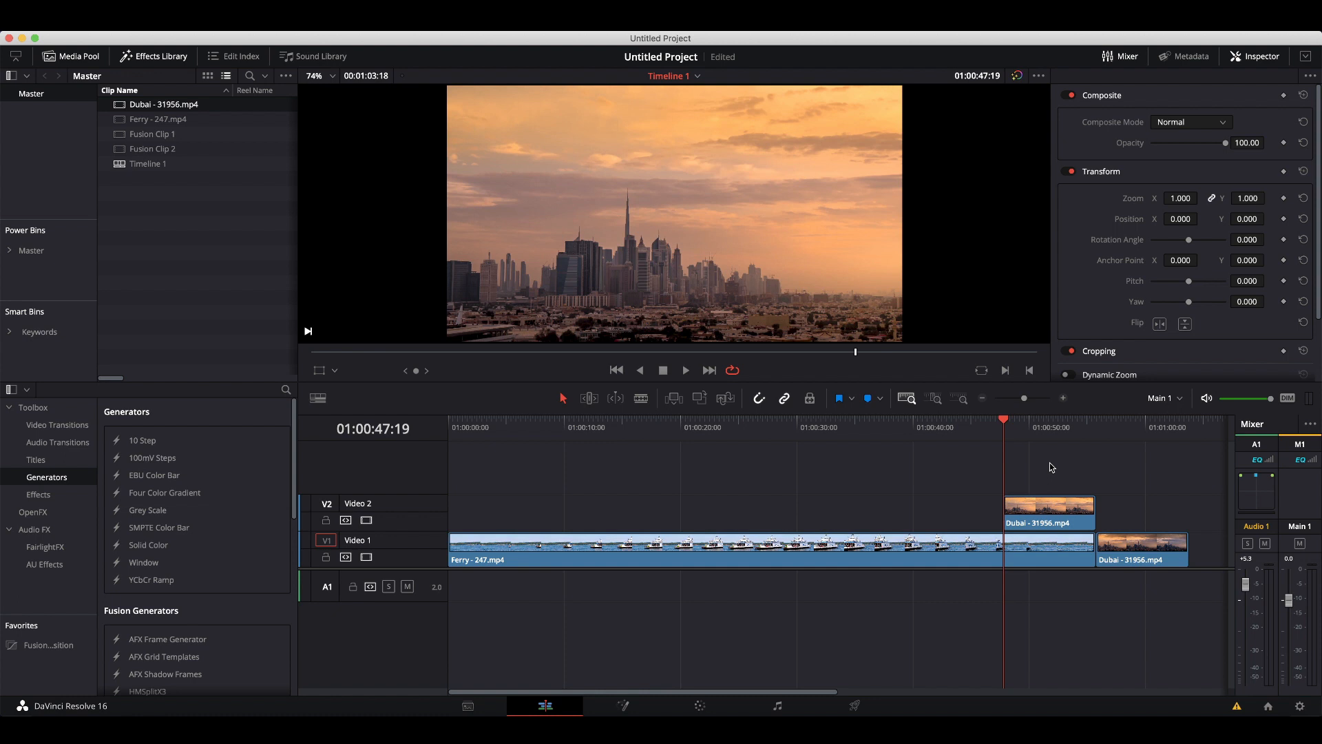
key("super+b")
Combine the overlapping Ferry and Dubai segments into a new Fusion clip.
left_click_drag(1050, 464, 1065, 615)
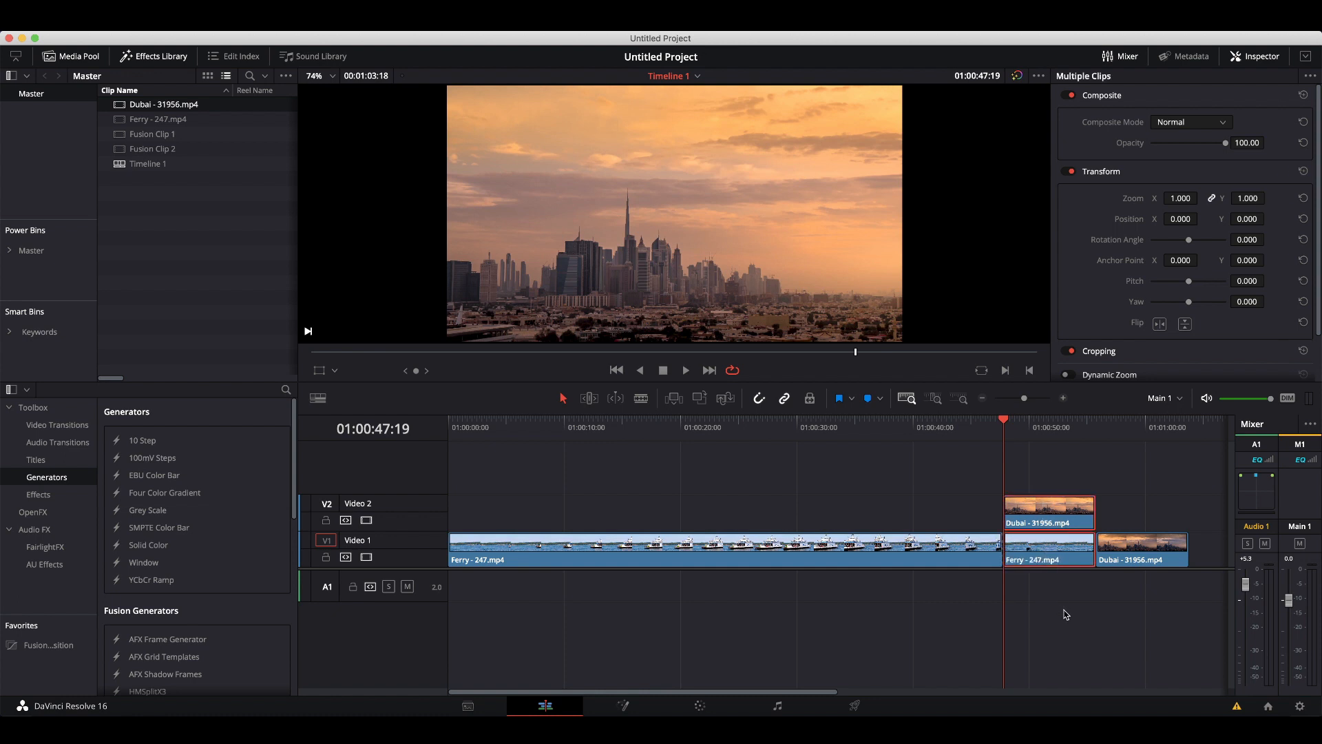
right_click(1049, 565)
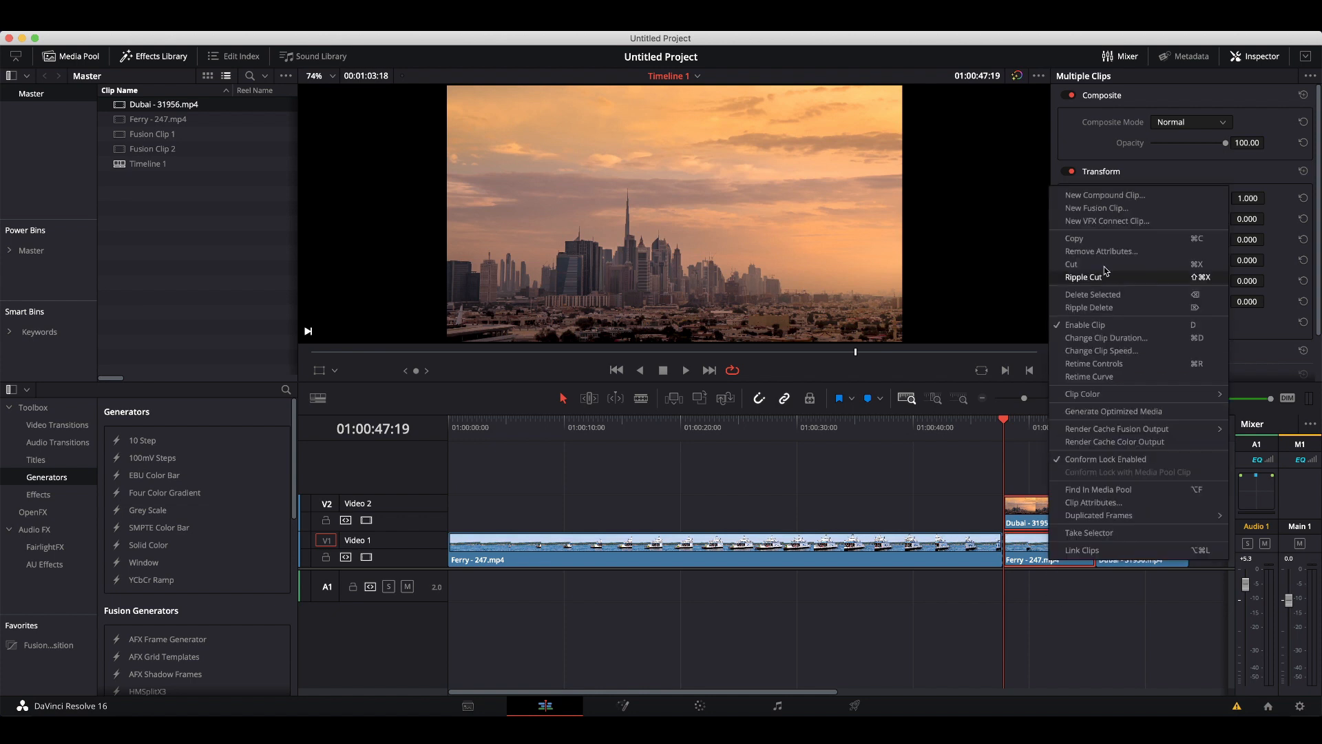
left_click(1096, 208)
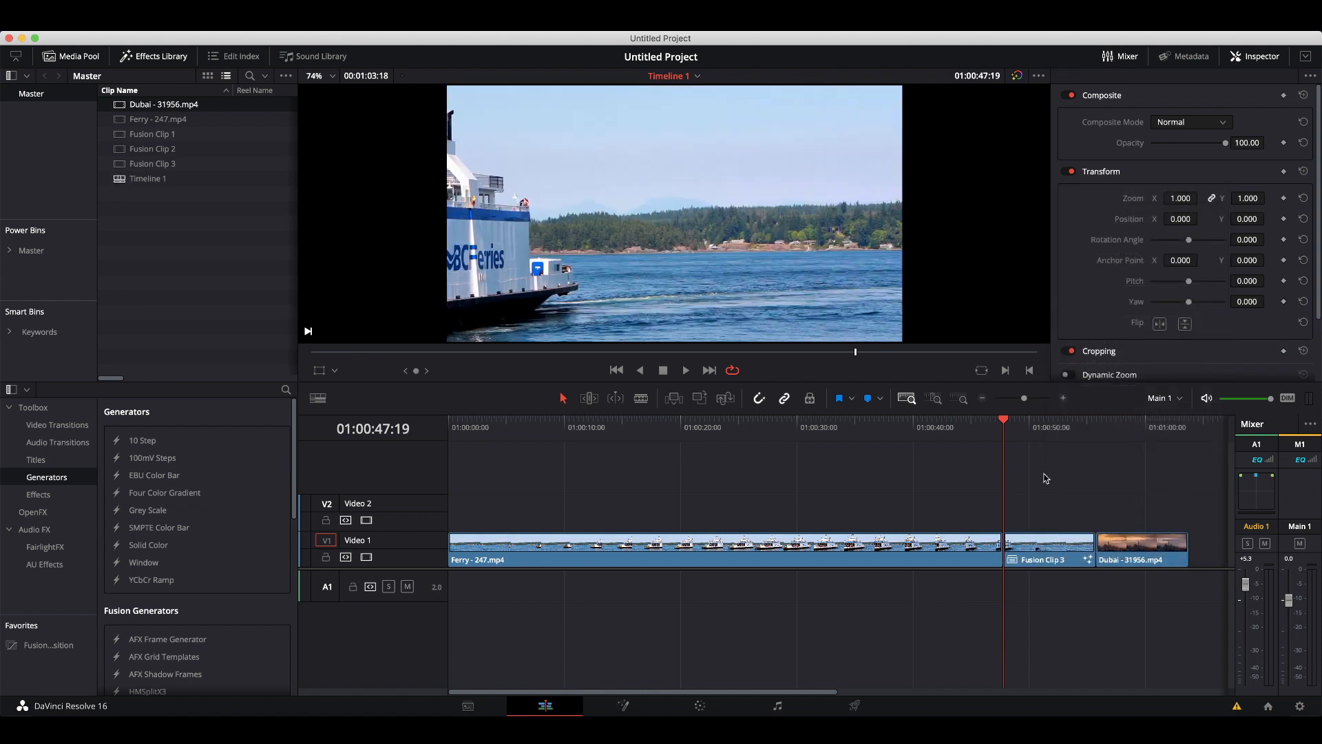
Open Fusion Clip 3 on the Fusion page with the playhead inside it.
left_click(1038, 541)
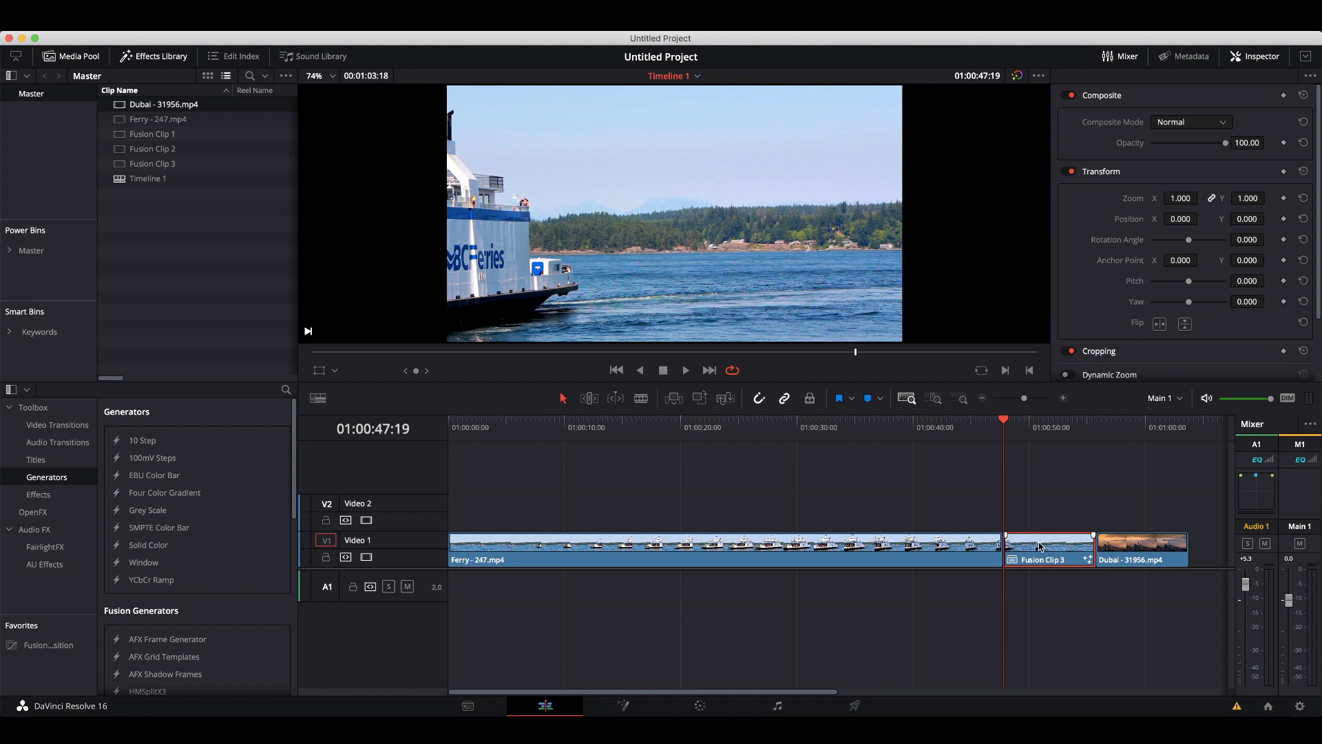
left_click(1016, 428)
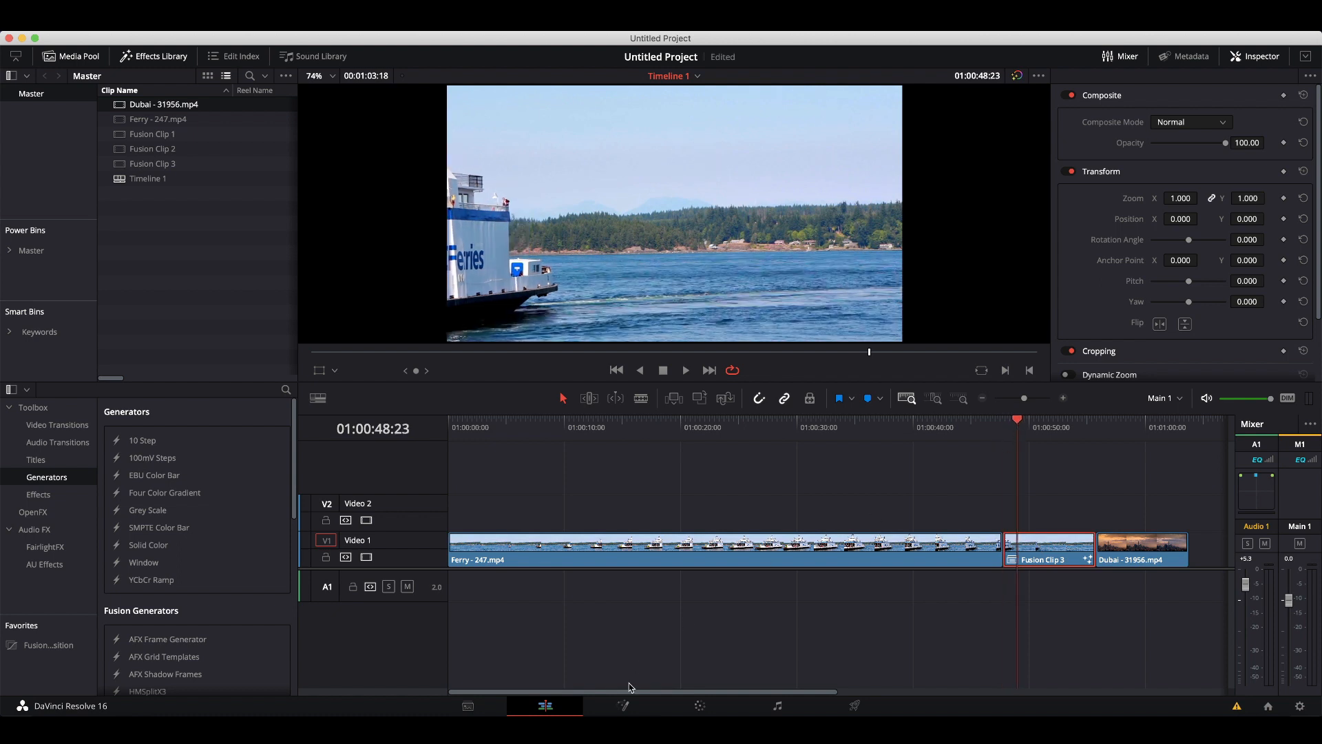
left_click(623, 706)
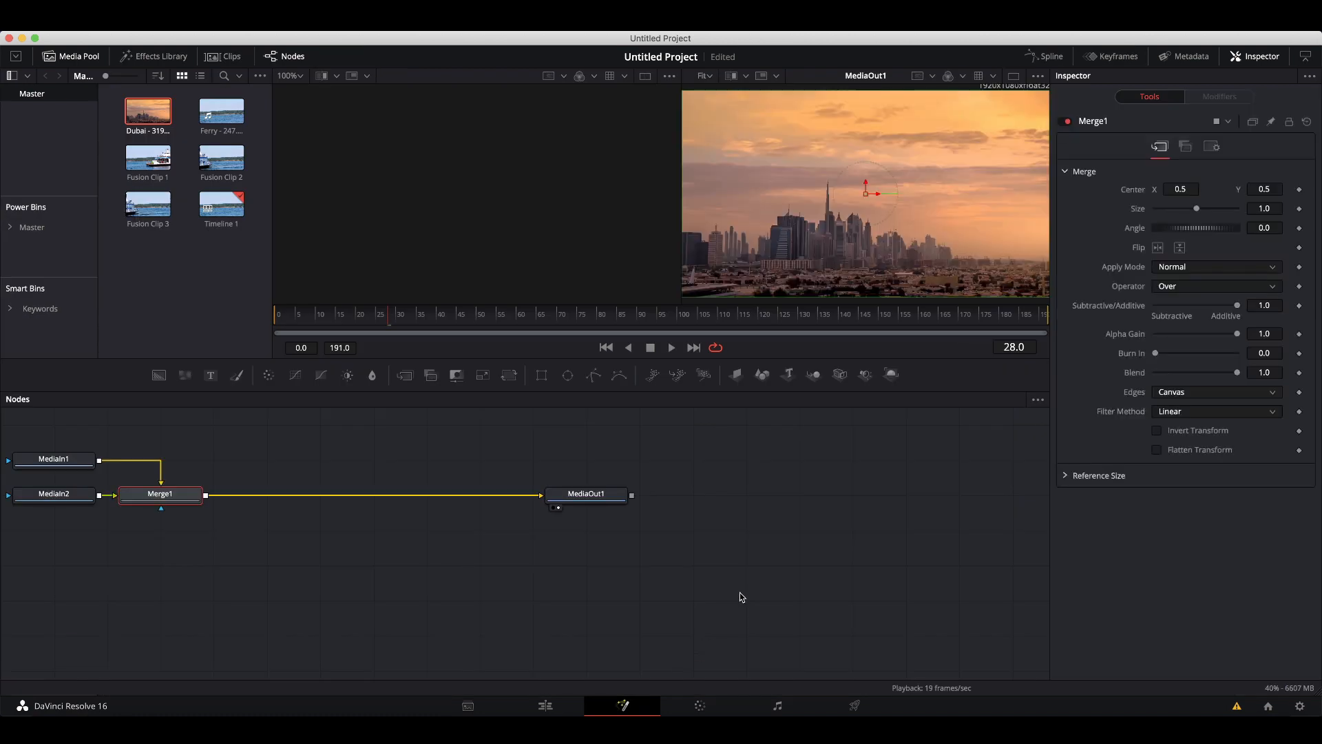
Swap the foreground and background inputs of the Merge1 node.
left_click_drag(21, 440, 910, 564)
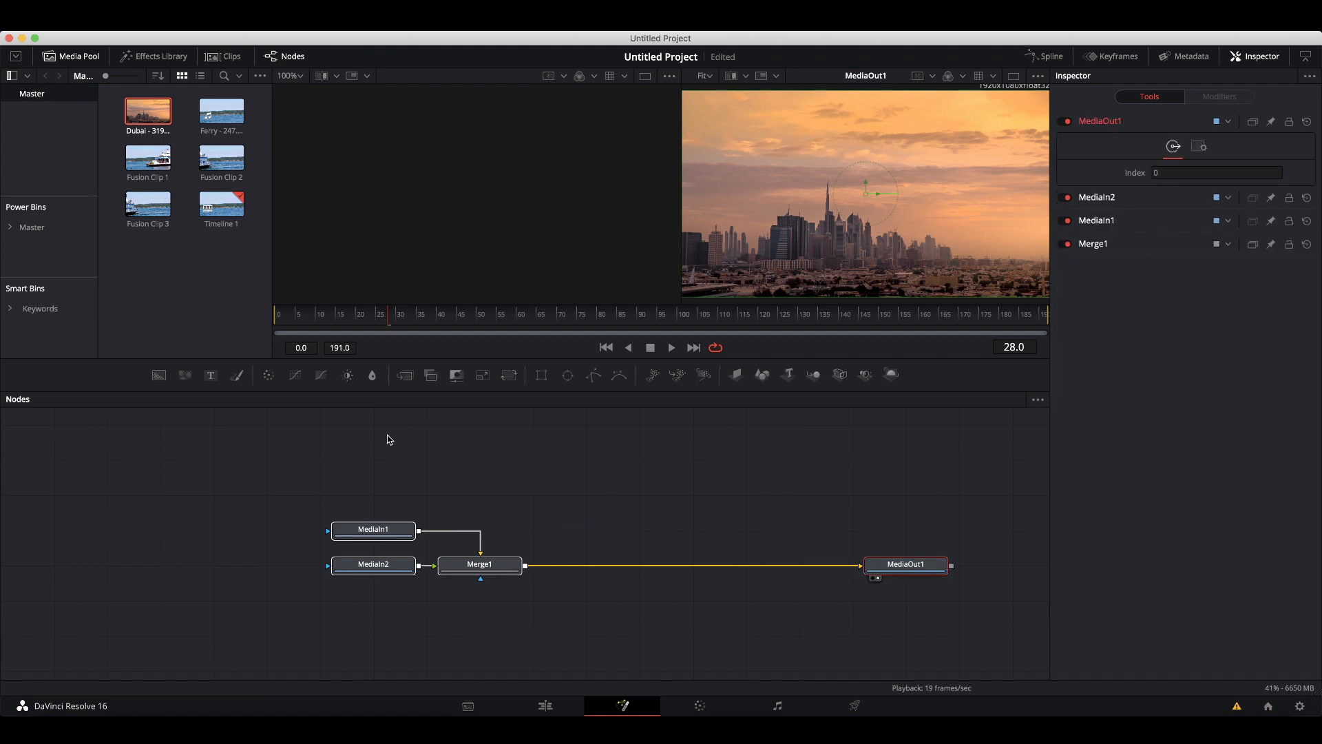
left_click_drag(427, 315, 427, 273)
left_click(542, 507)
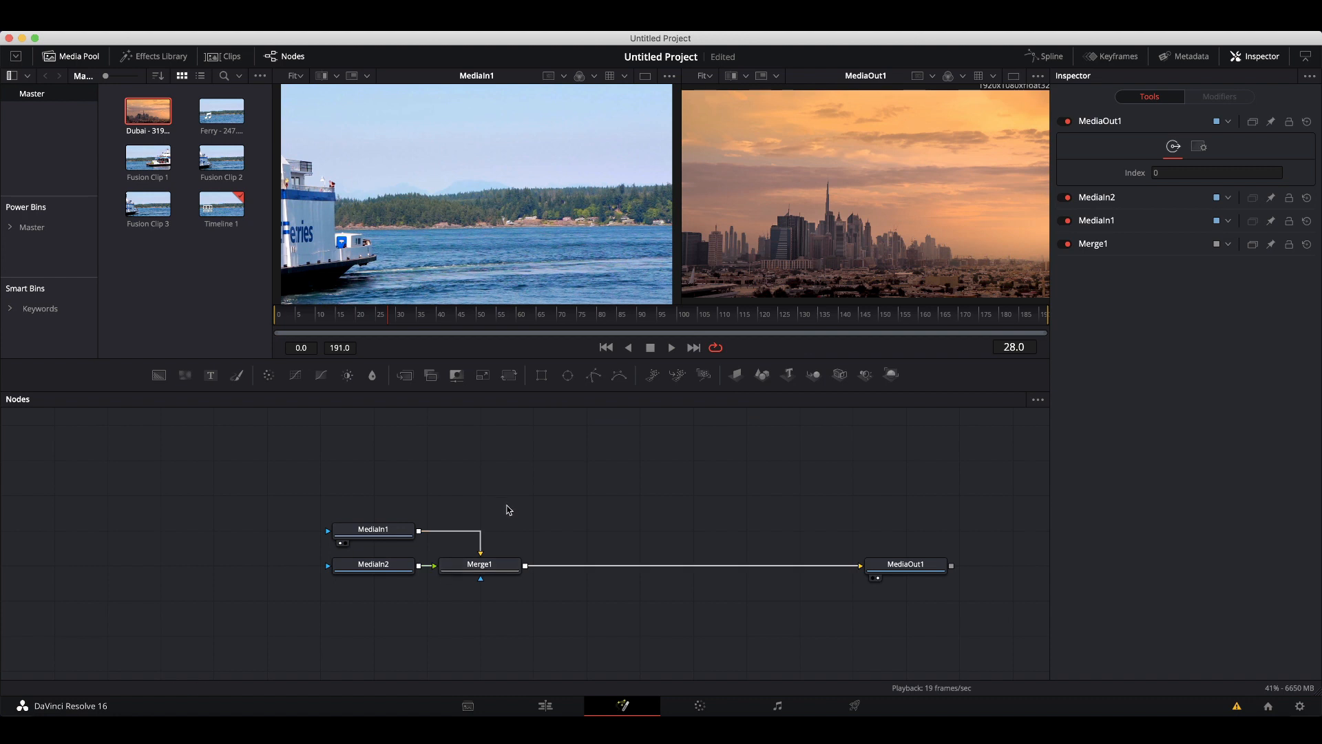
left_click(480, 566)
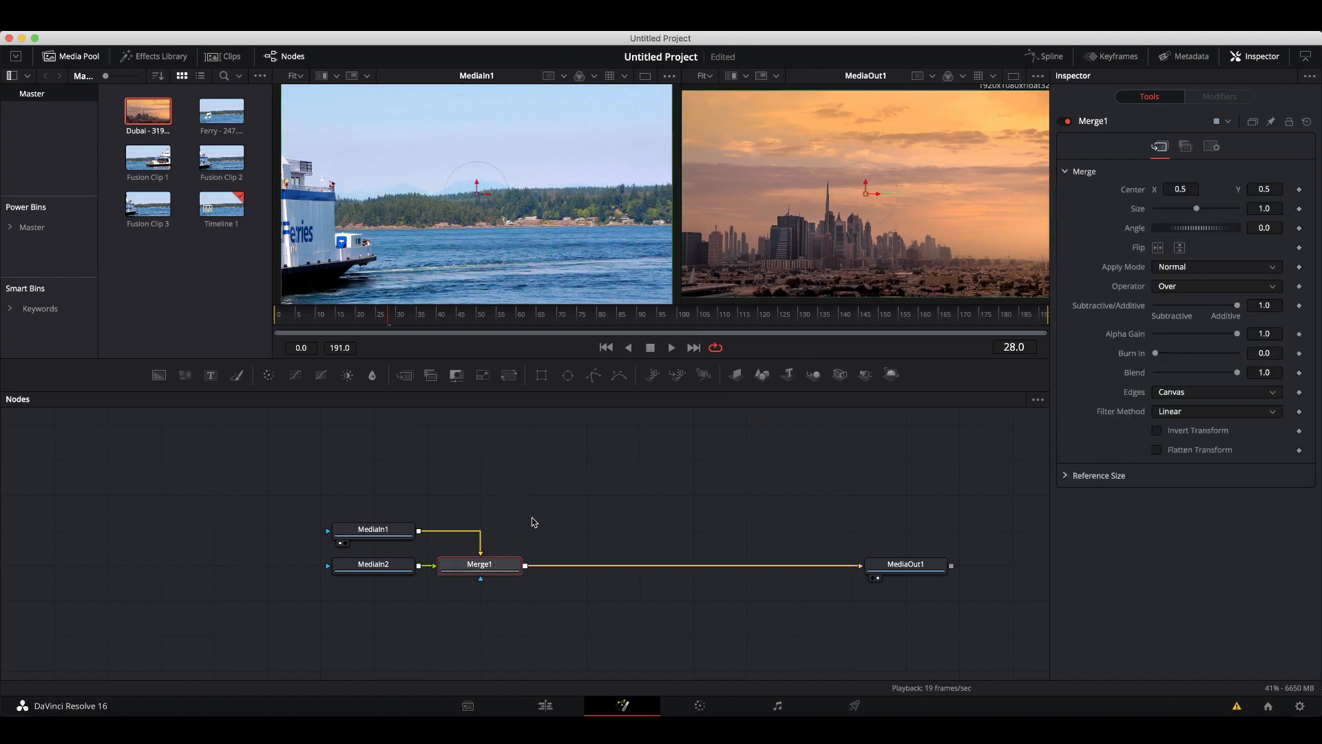
key("ctrl+t")
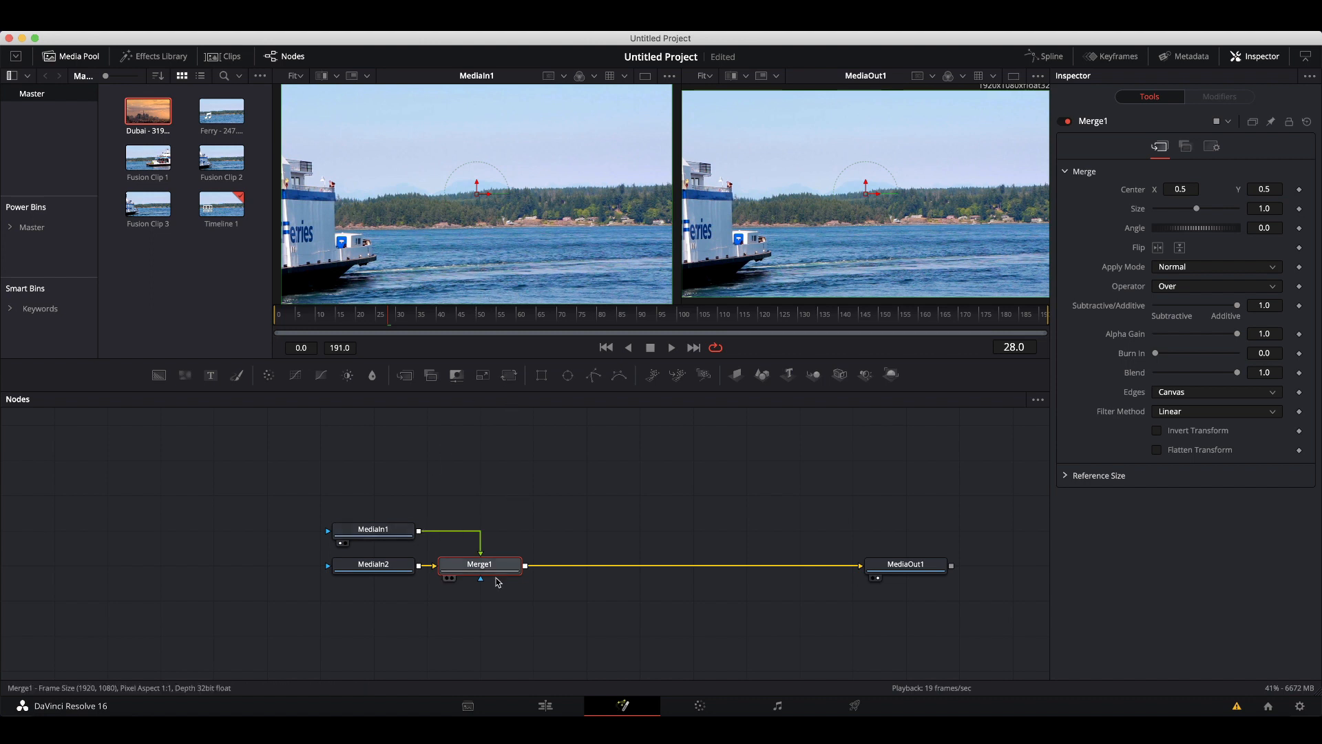
Insert a pImageEmitter node after MediaIn1.
left_click_drag(396, 534, 236, 534)
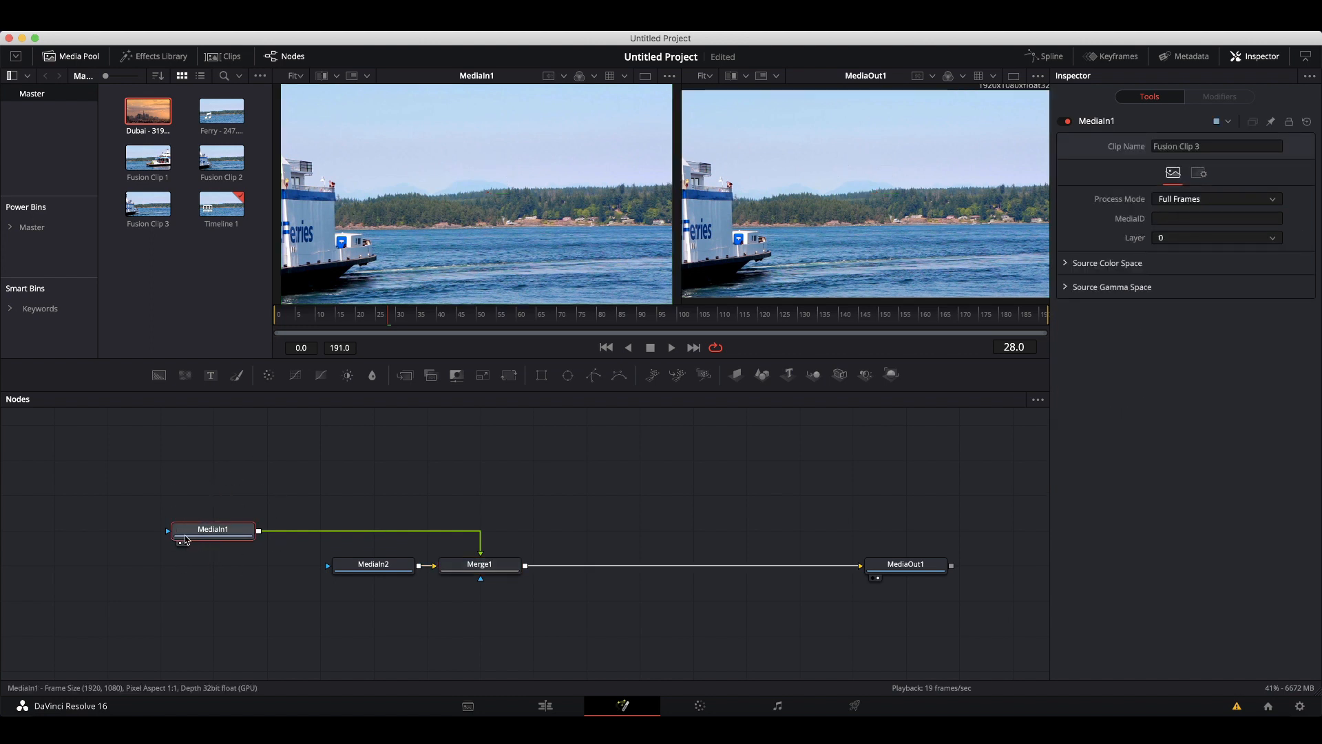
mouse_move(199, 544)
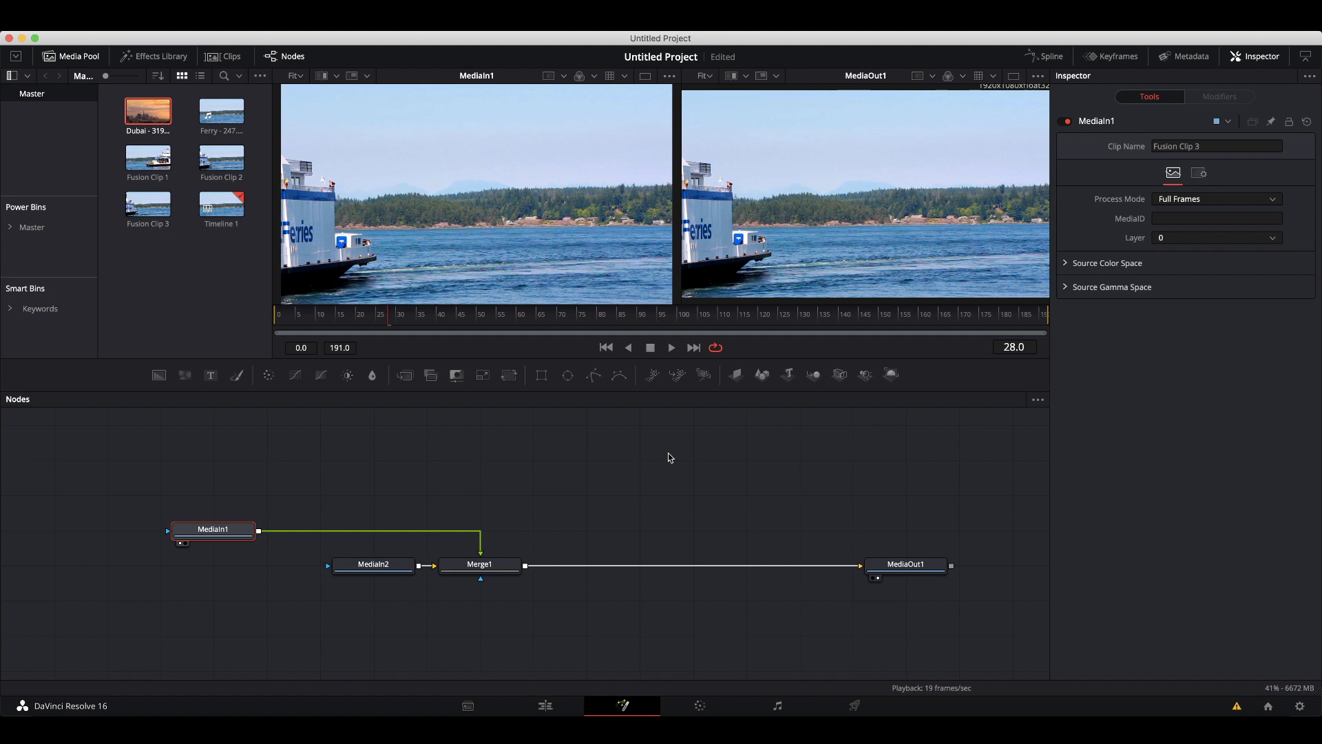
key("shift+space")
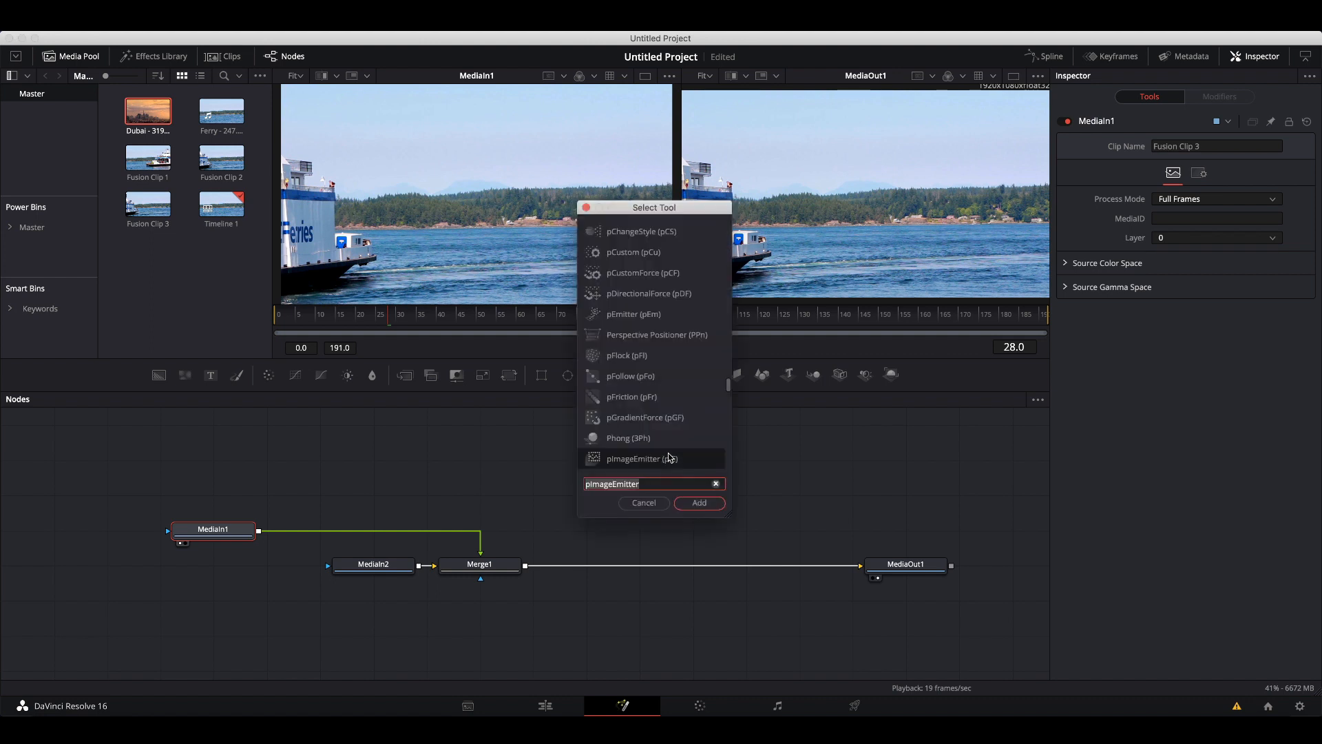
type("pima")
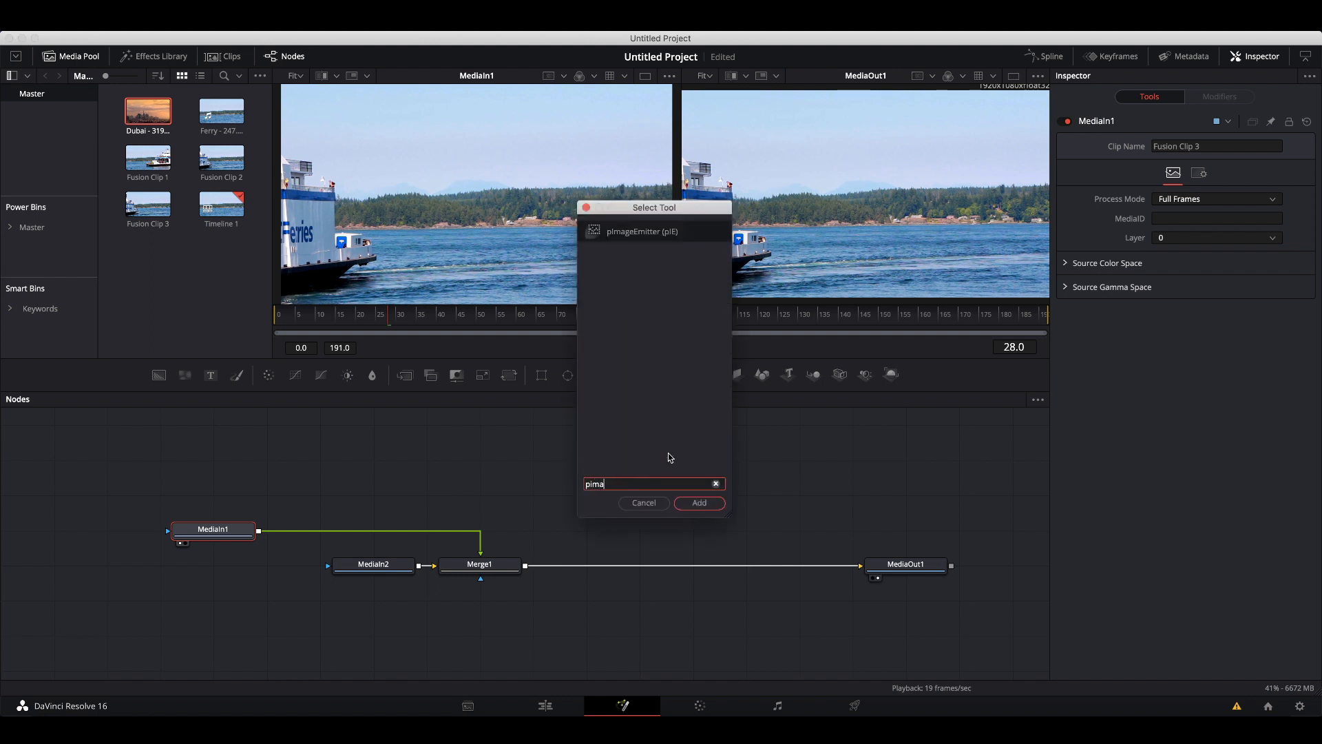
type("ge")
left_click(642, 233)
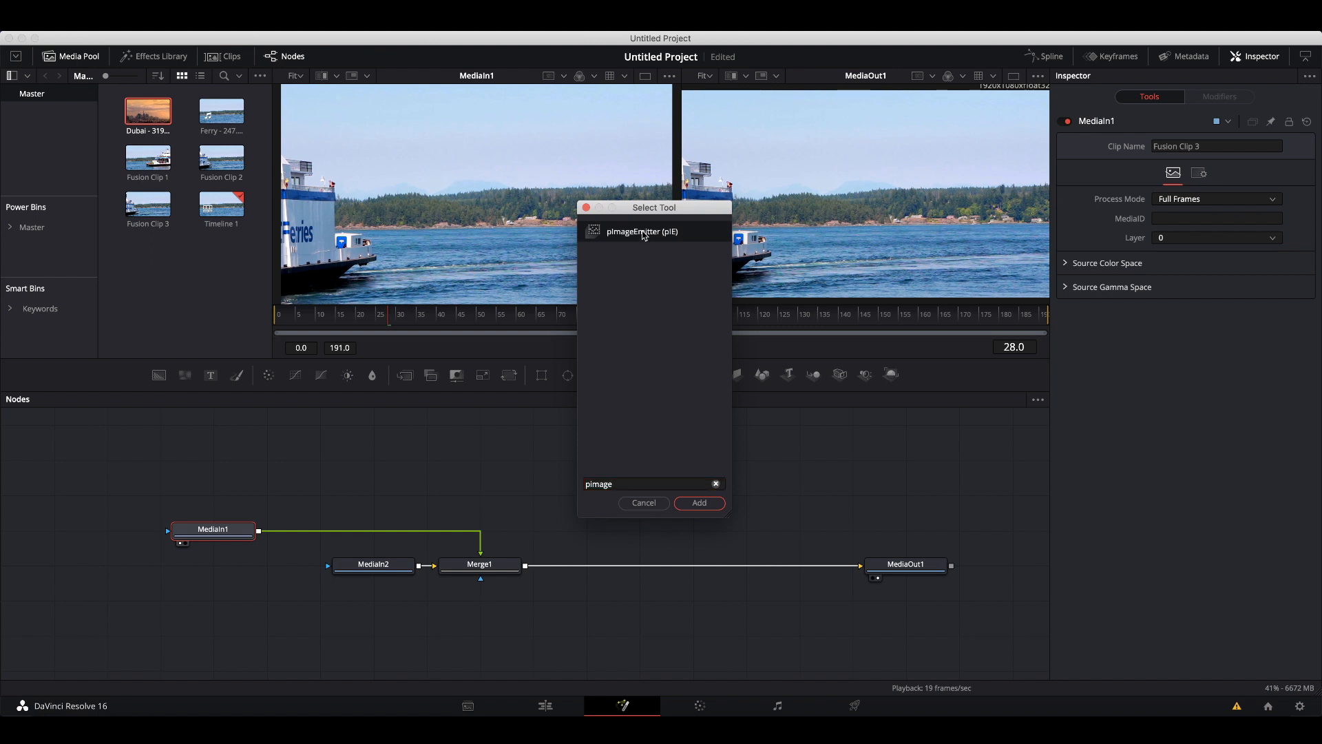
left_click(697, 507)
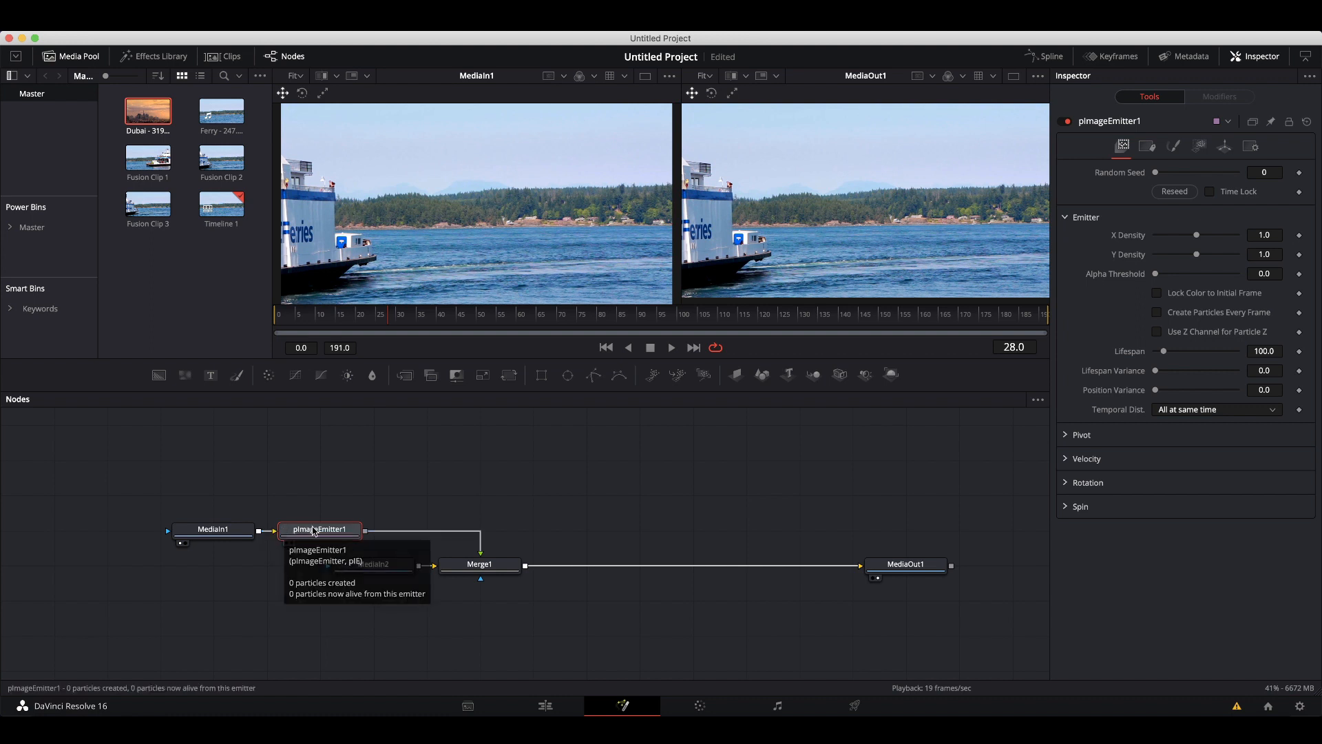
Reroute pImageEmitter1 through a new pRender node into Merge1's foreground input and view the result.
left_click_drag(321, 524, 322, 488)
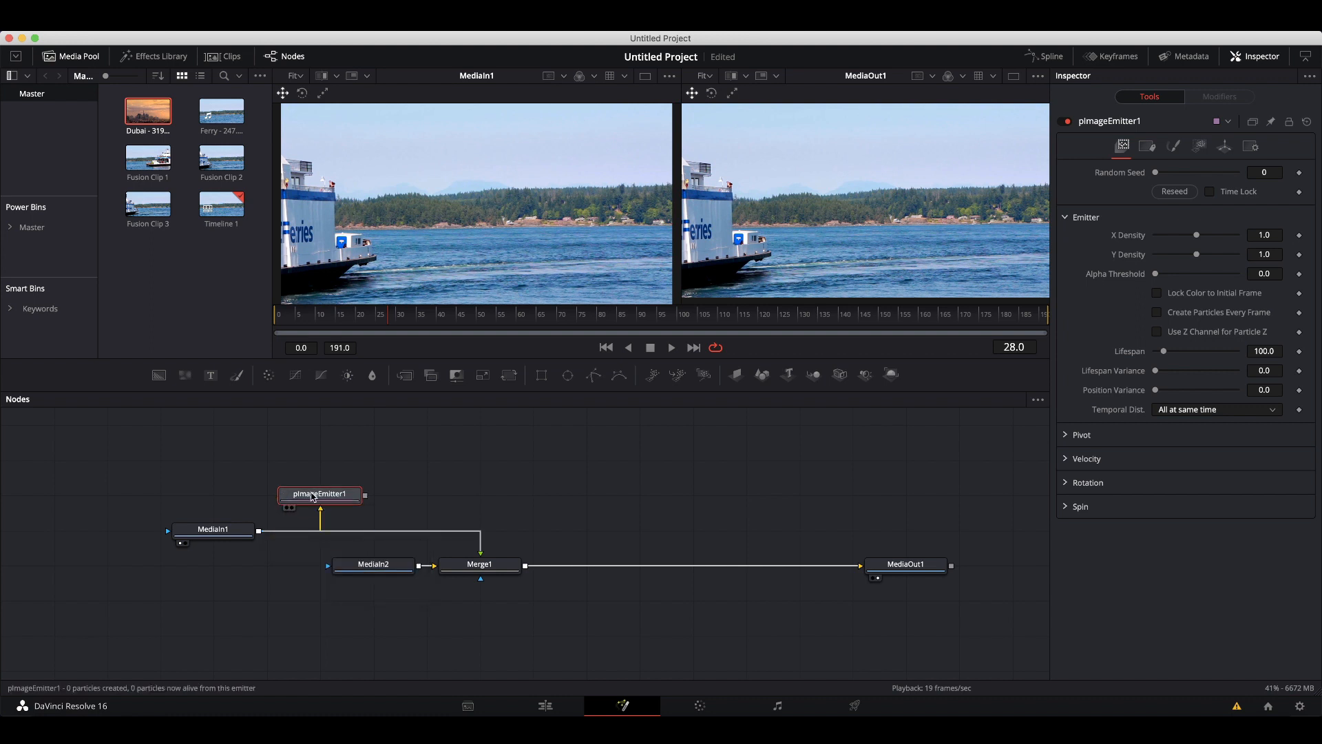
left_click(481, 549)
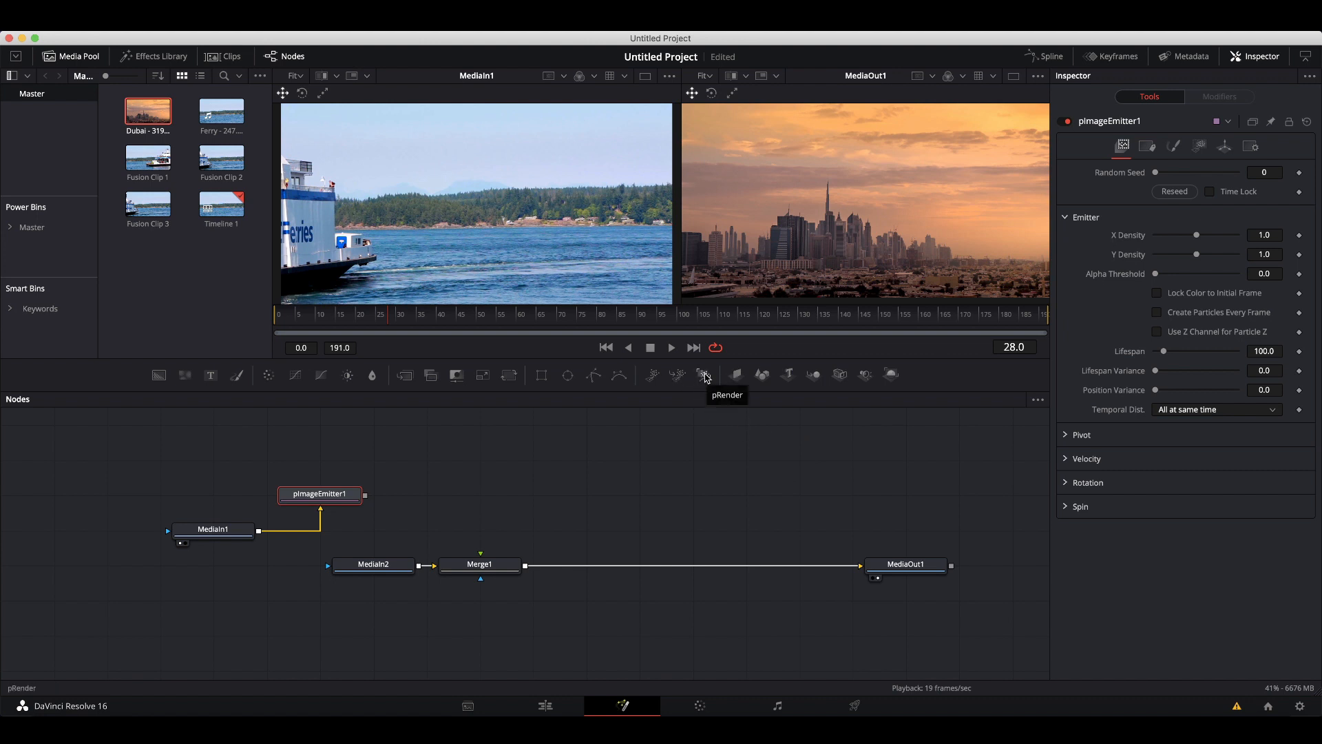
left_click(706, 377)
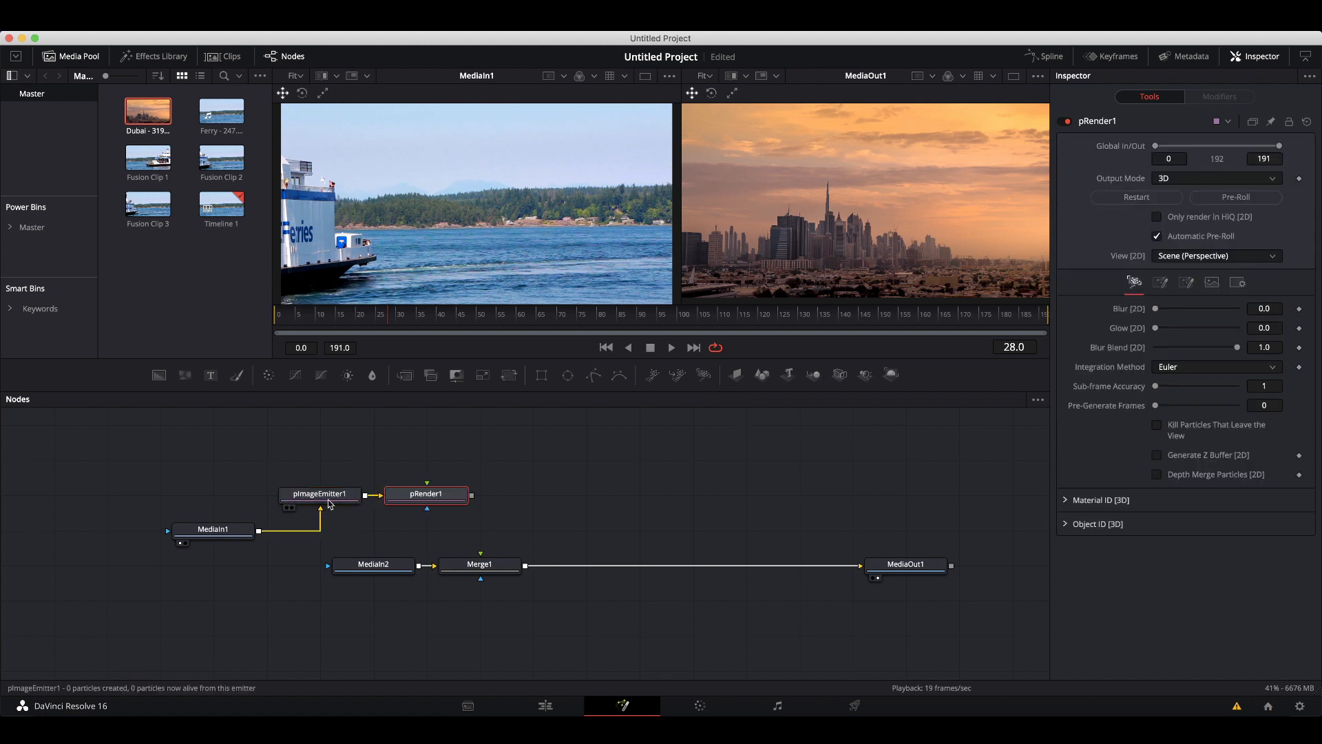
left_click_drag(472, 495, 484, 563)
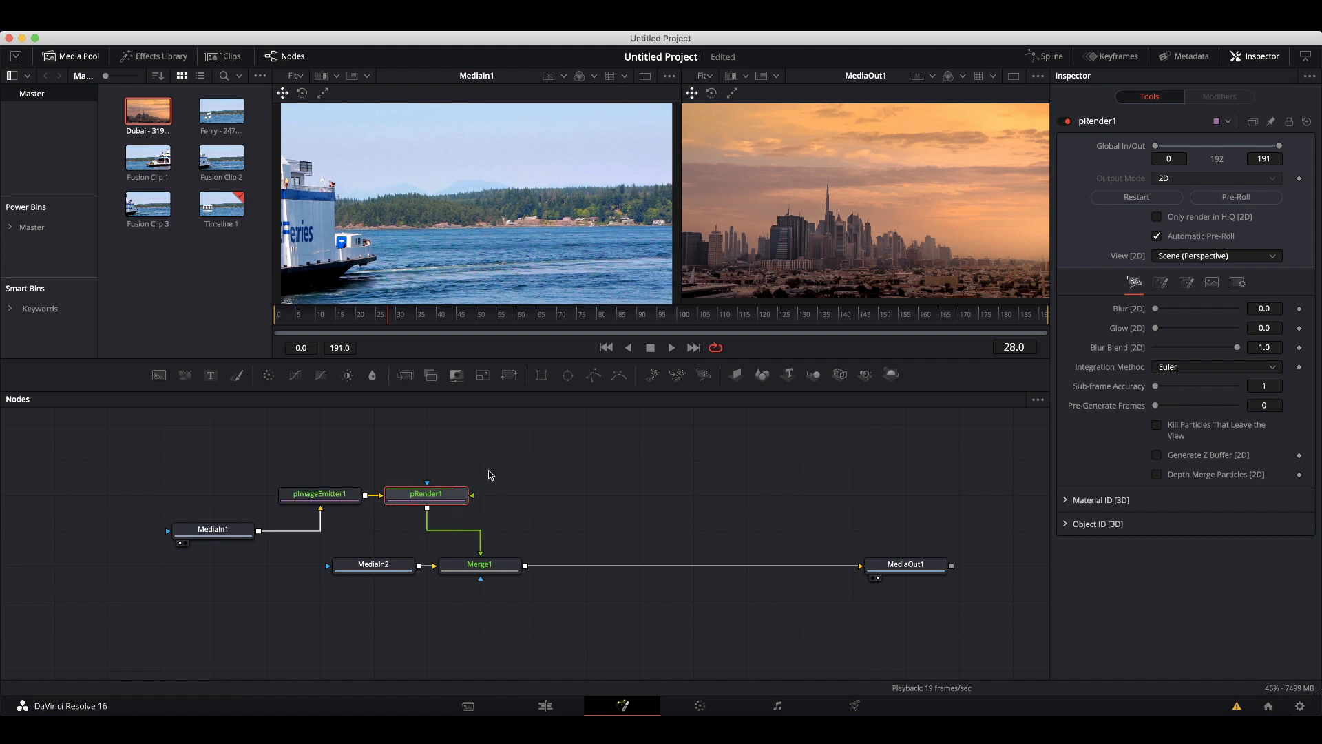
key("2")
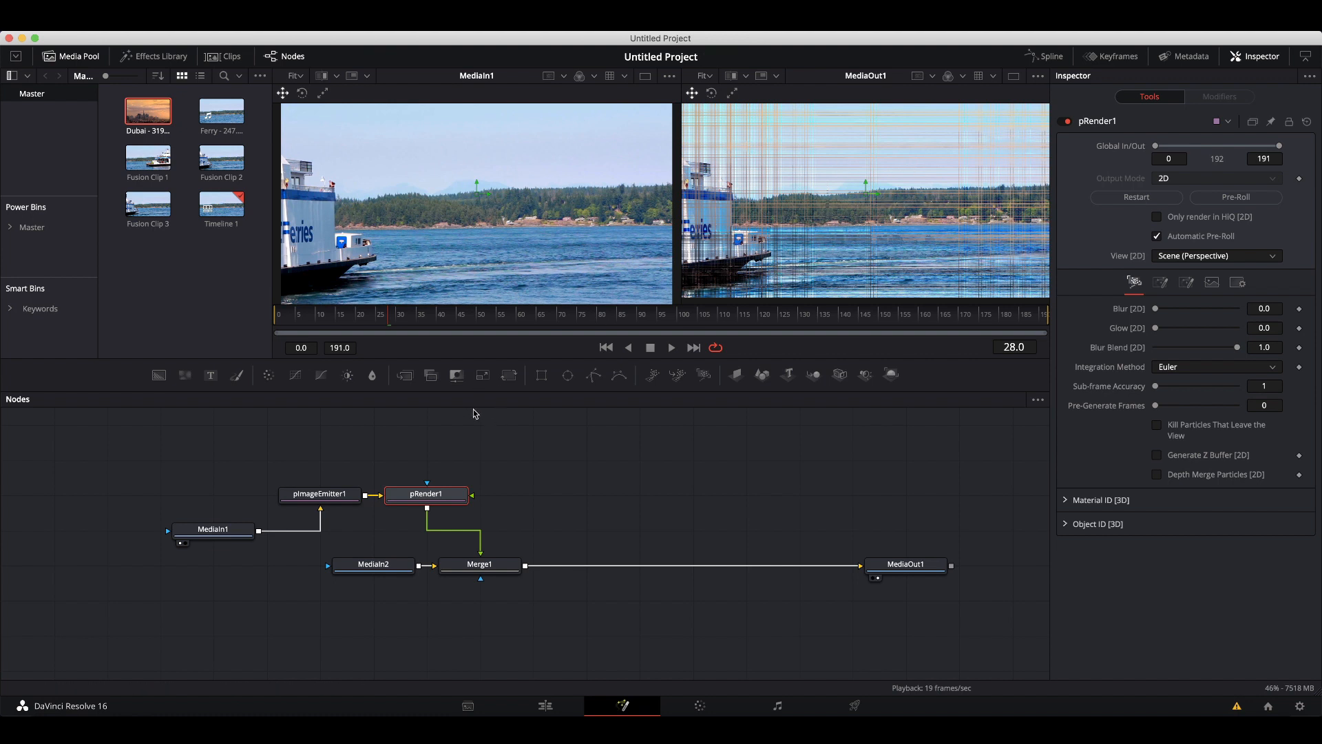
Inspect the Style options of pImageEmitter1.
left_click(333, 497)
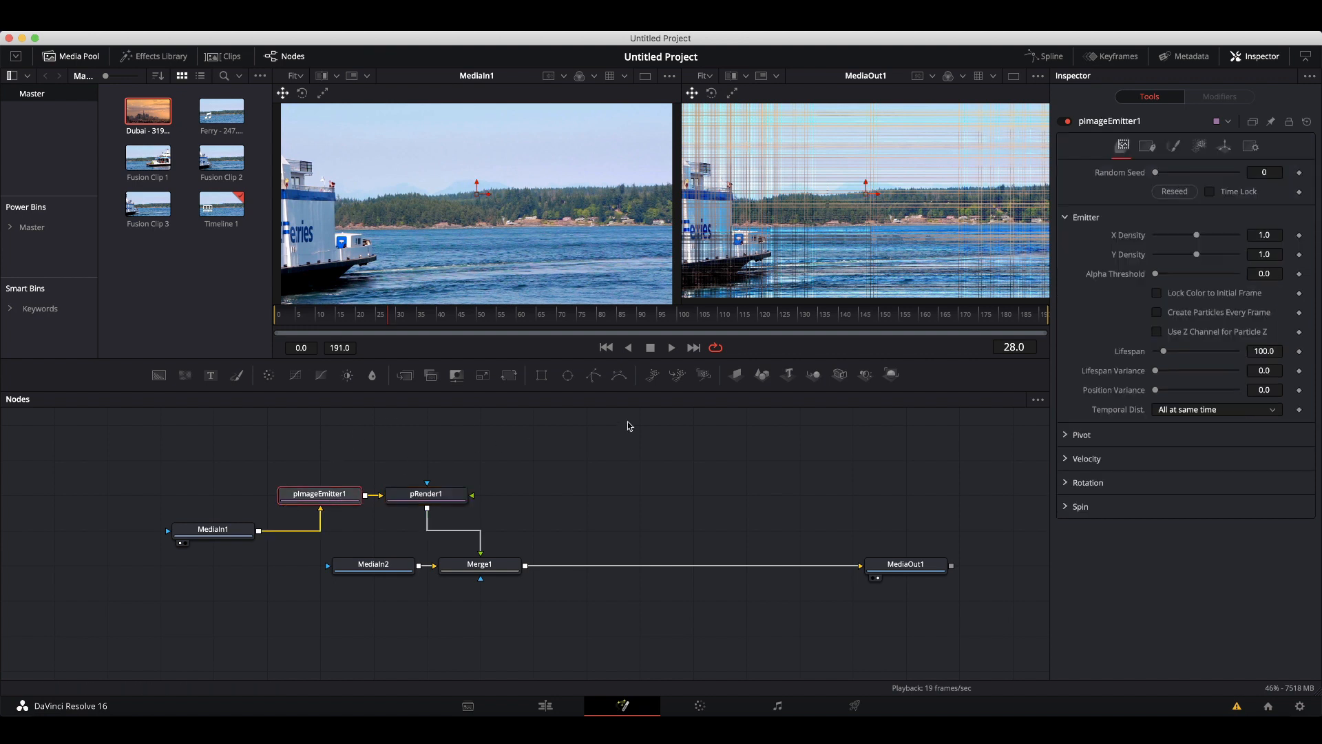
left_click(1174, 147)
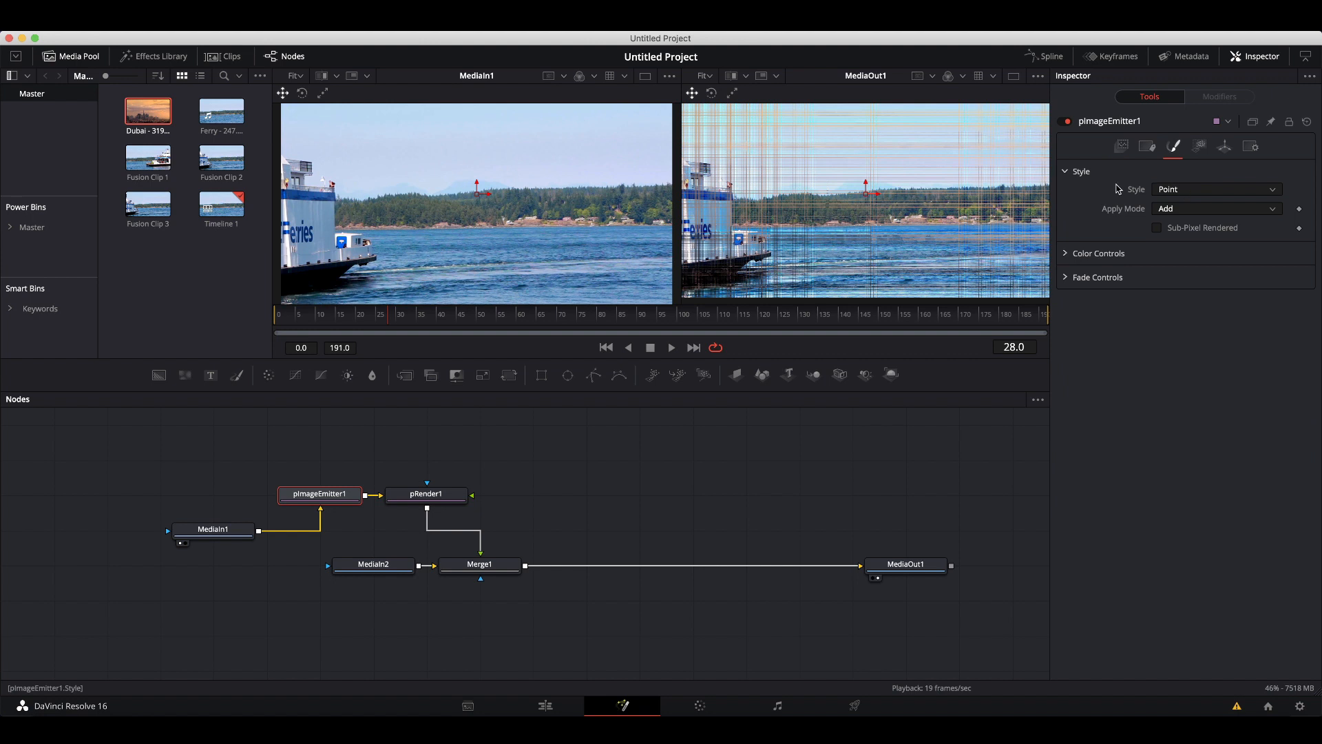
left_click(1169, 193)
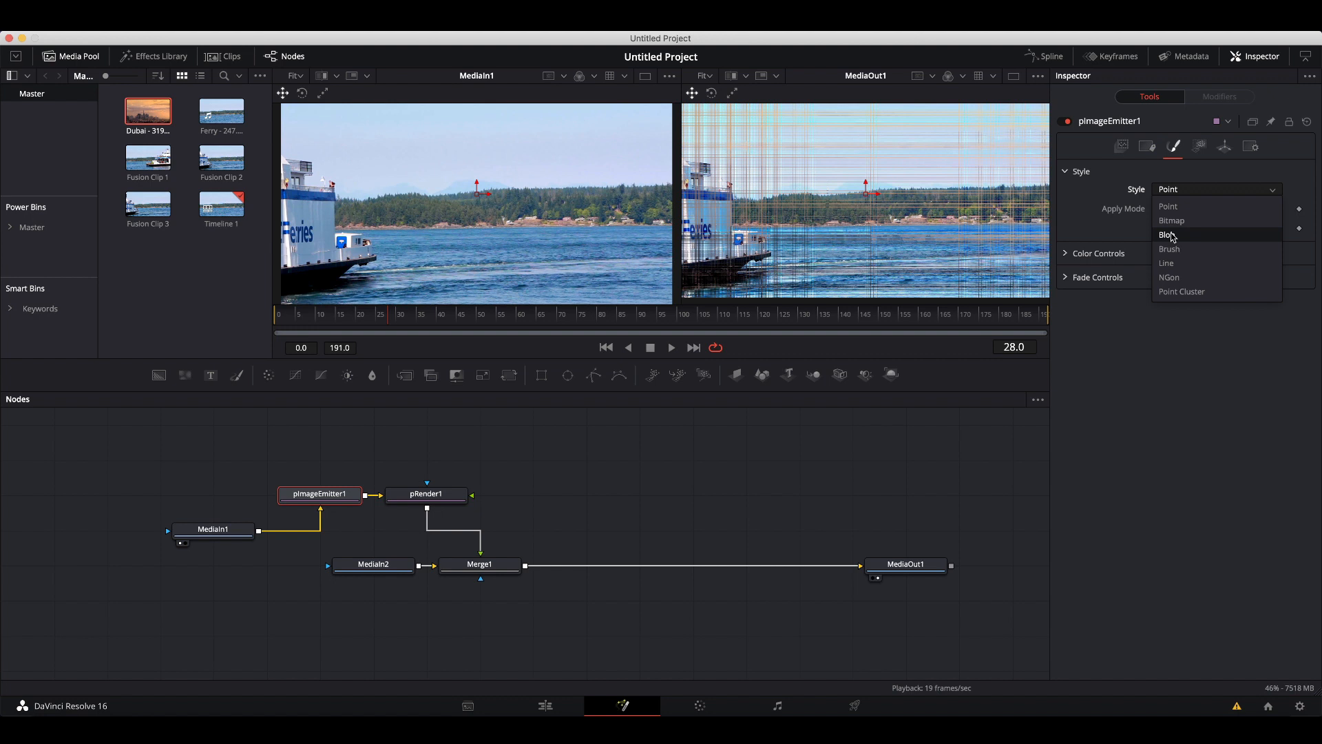
left_click(1180, 179)
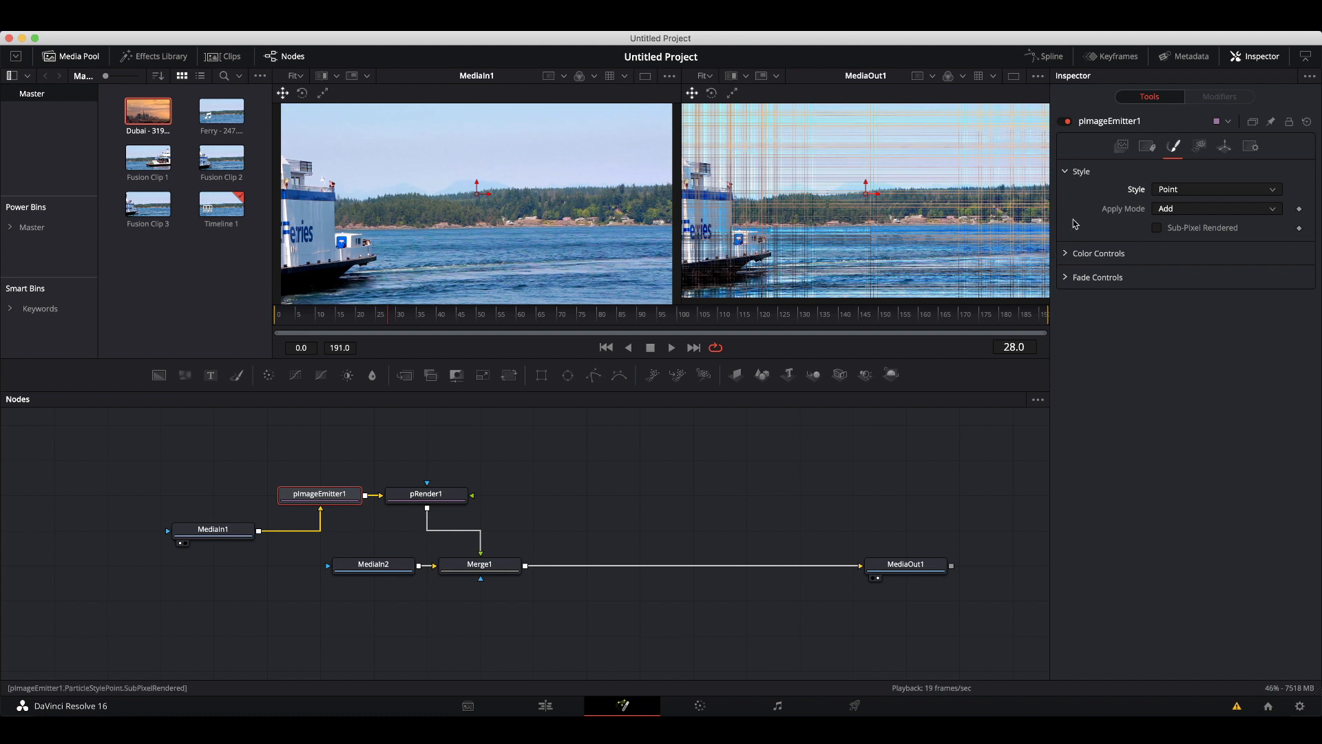
Set the emitter's Lifespan to 150, Velocity to 0.1 and Angle Z to -90.
left_click(1122, 147)
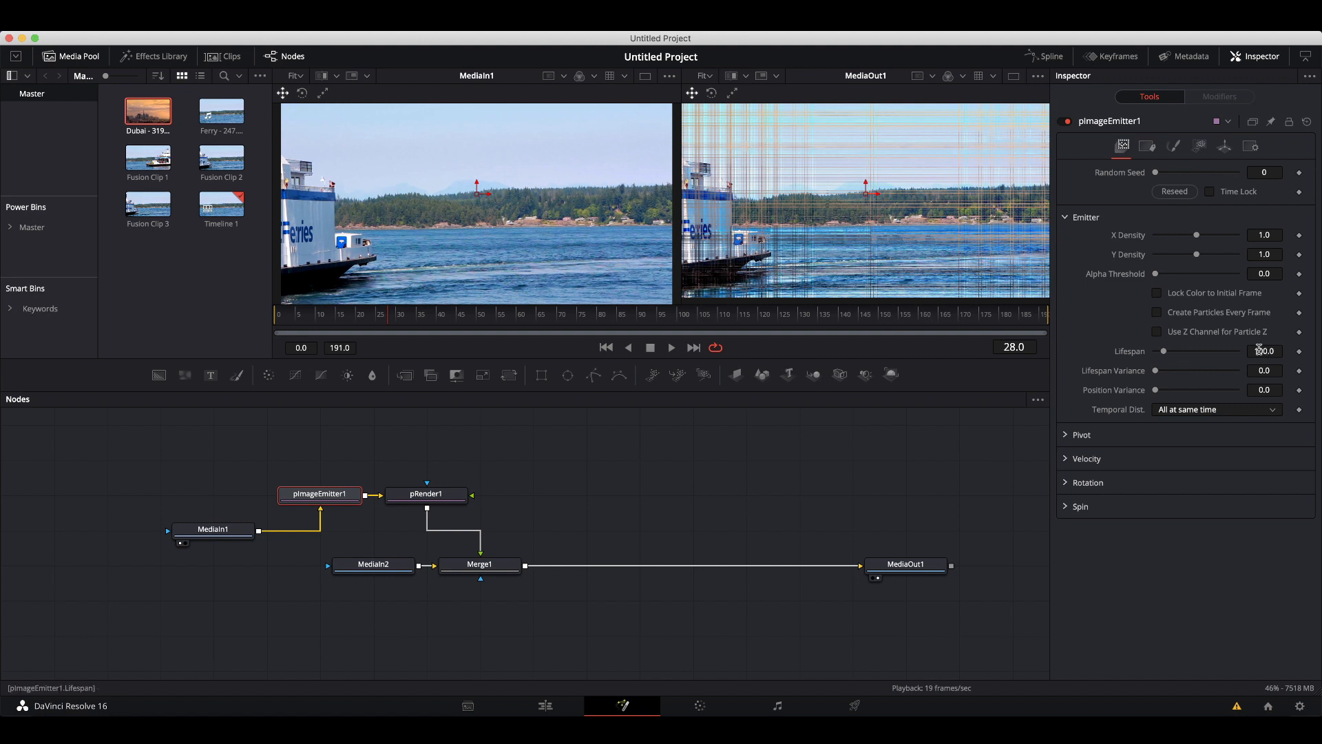
left_click_drag(1258, 350, 1272, 351)
left_click(1066, 460)
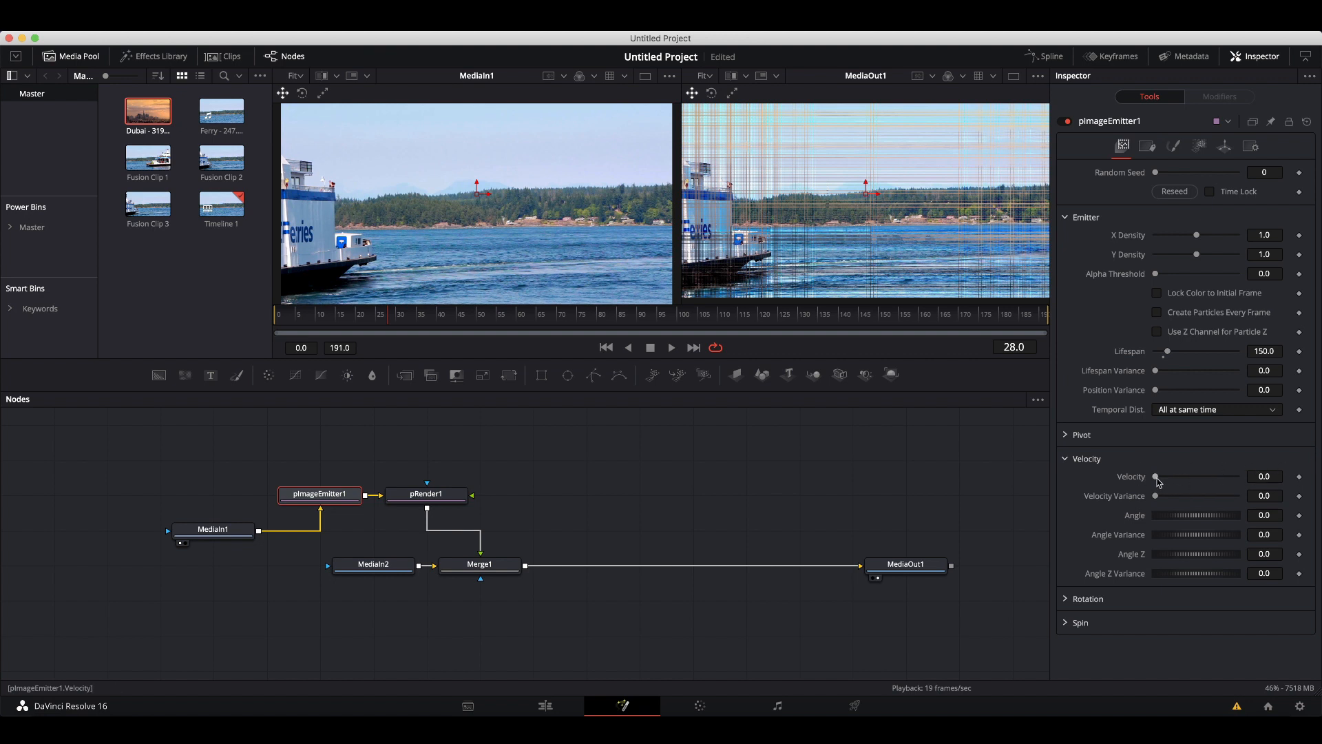
left_click_drag(1157, 478, 1160, 477)
left_click_drag(1164, 482, 1168, 482)
key("Left")
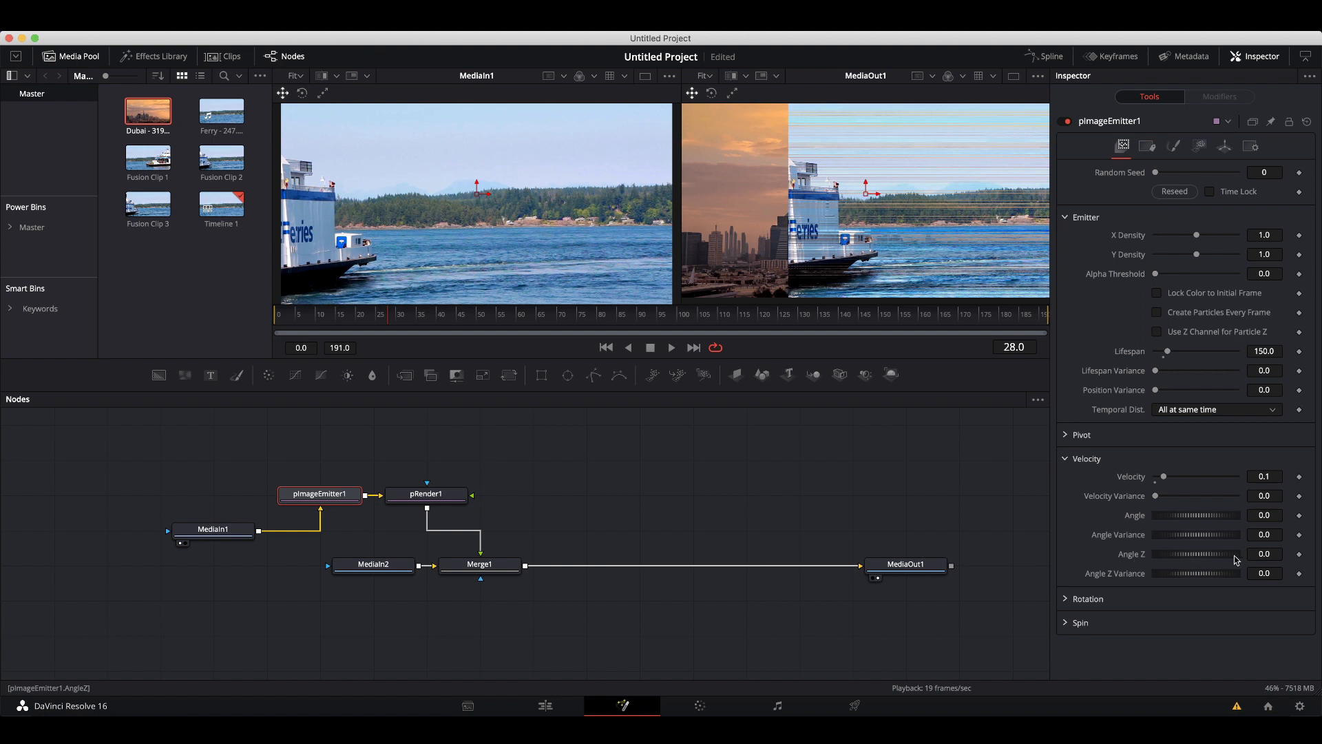
left_click(1261, 554)
key("Return")
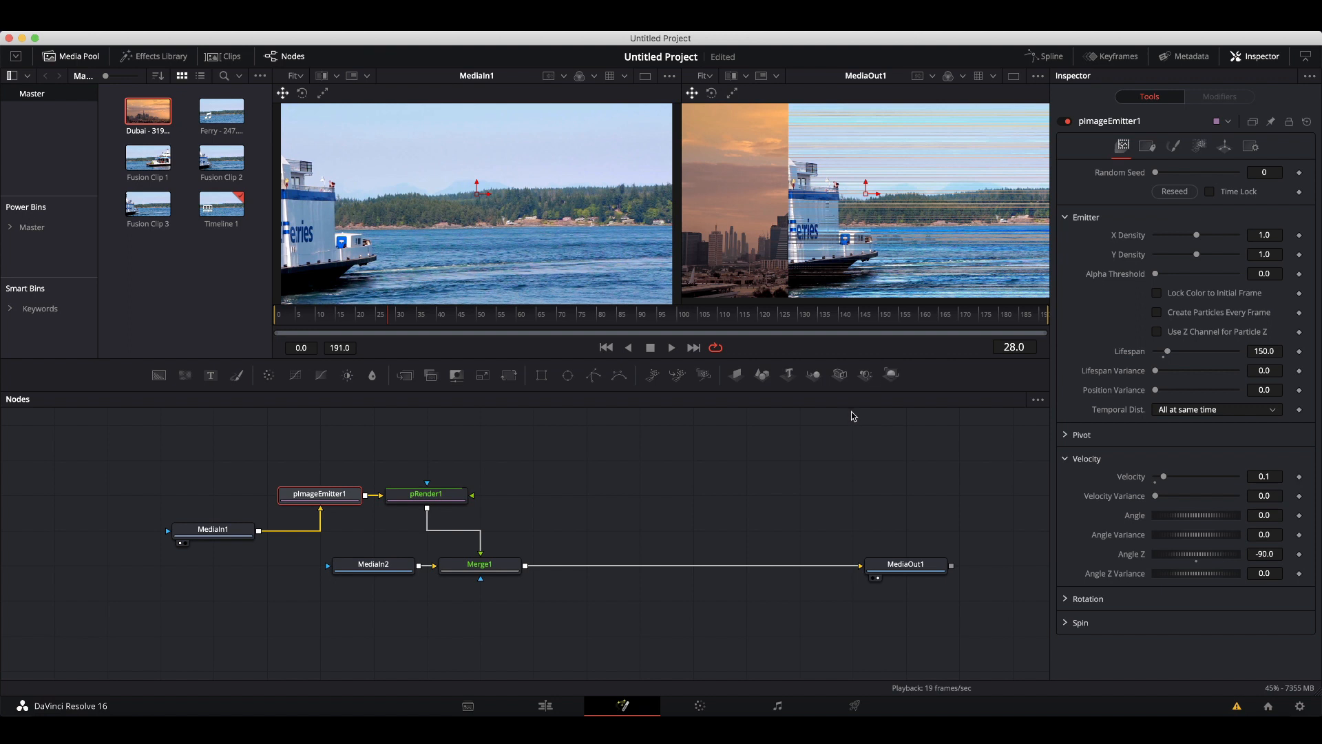
Play back the composition to preview the particle effect.
key("space")
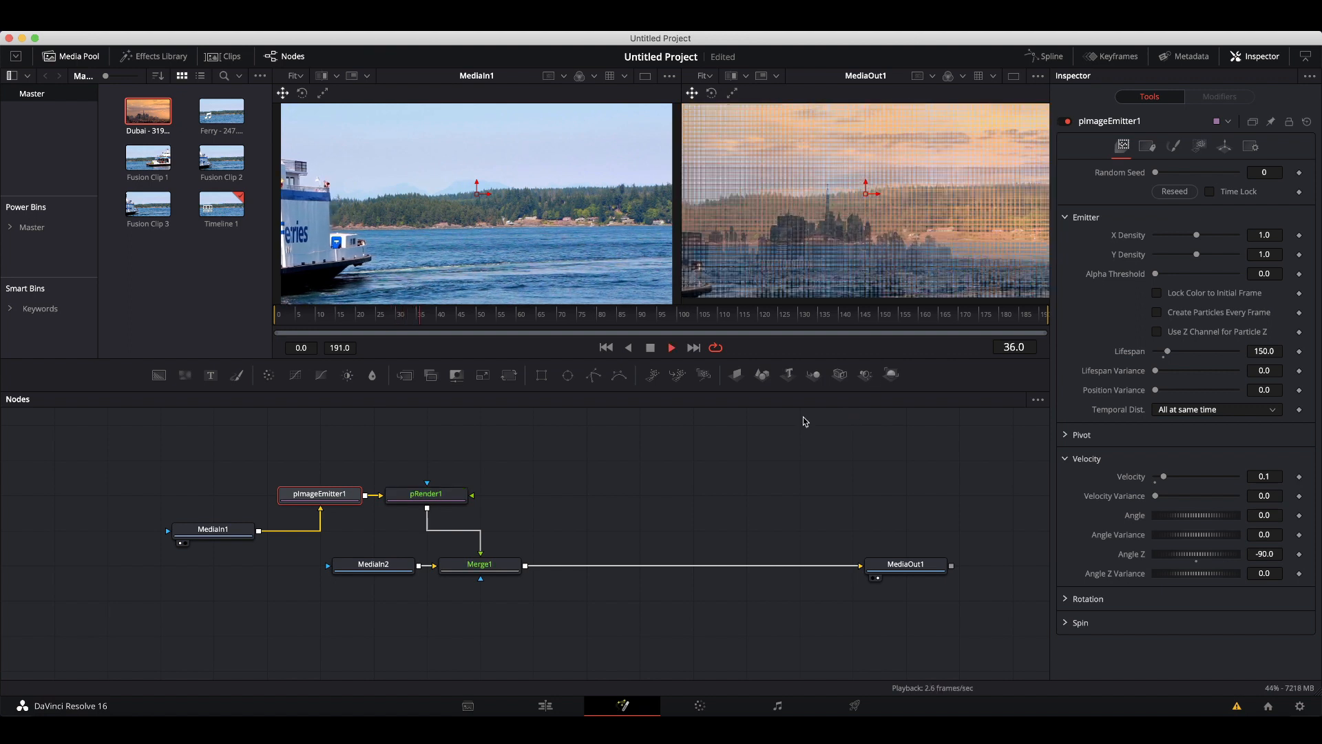
key("space")
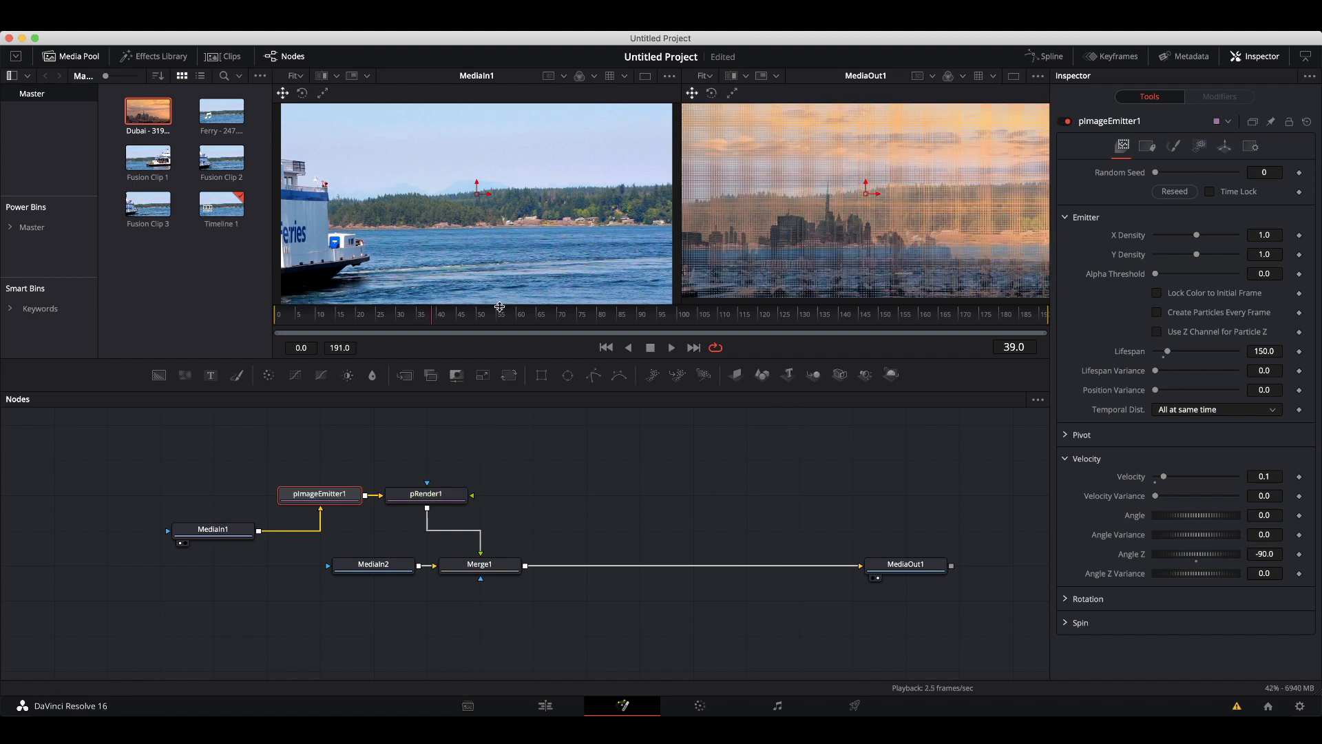
Rewind to the first frame and replay the composition to review the particle motion.
left_click_drag(433, 327, 279, 326)
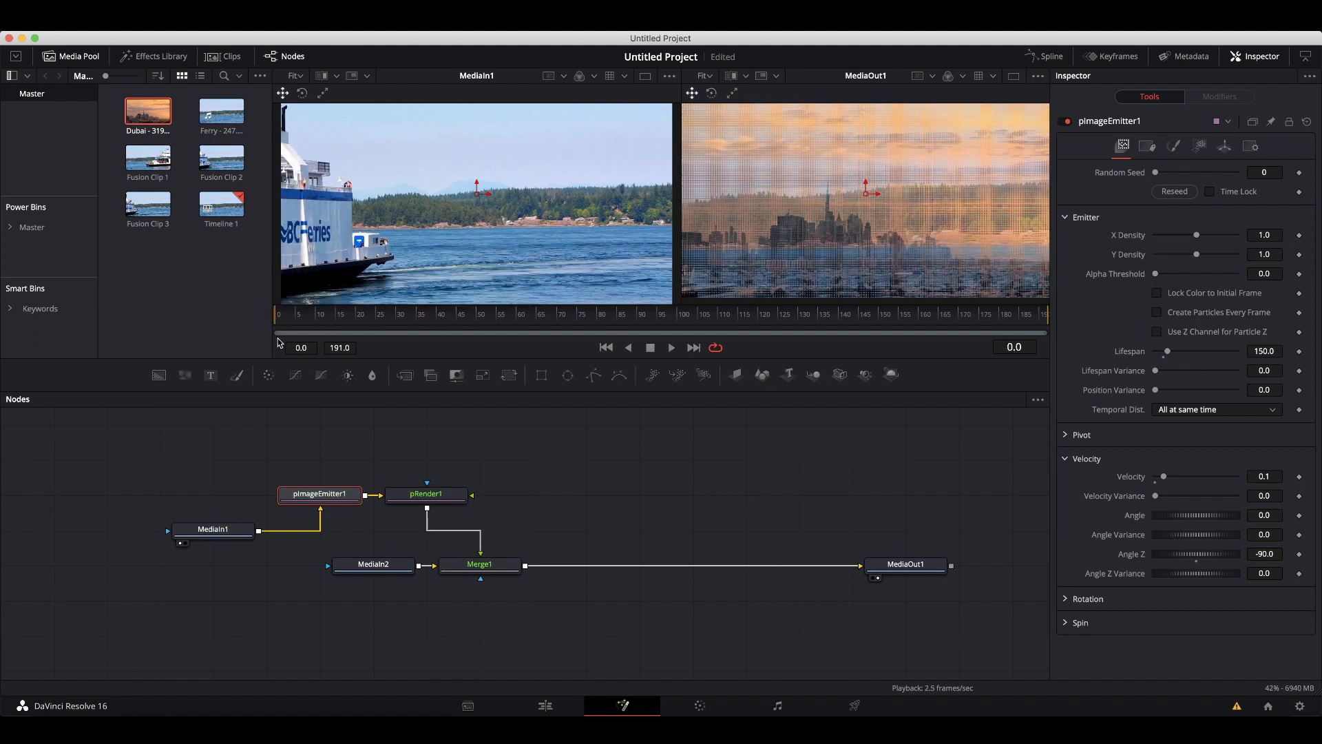
key("space")
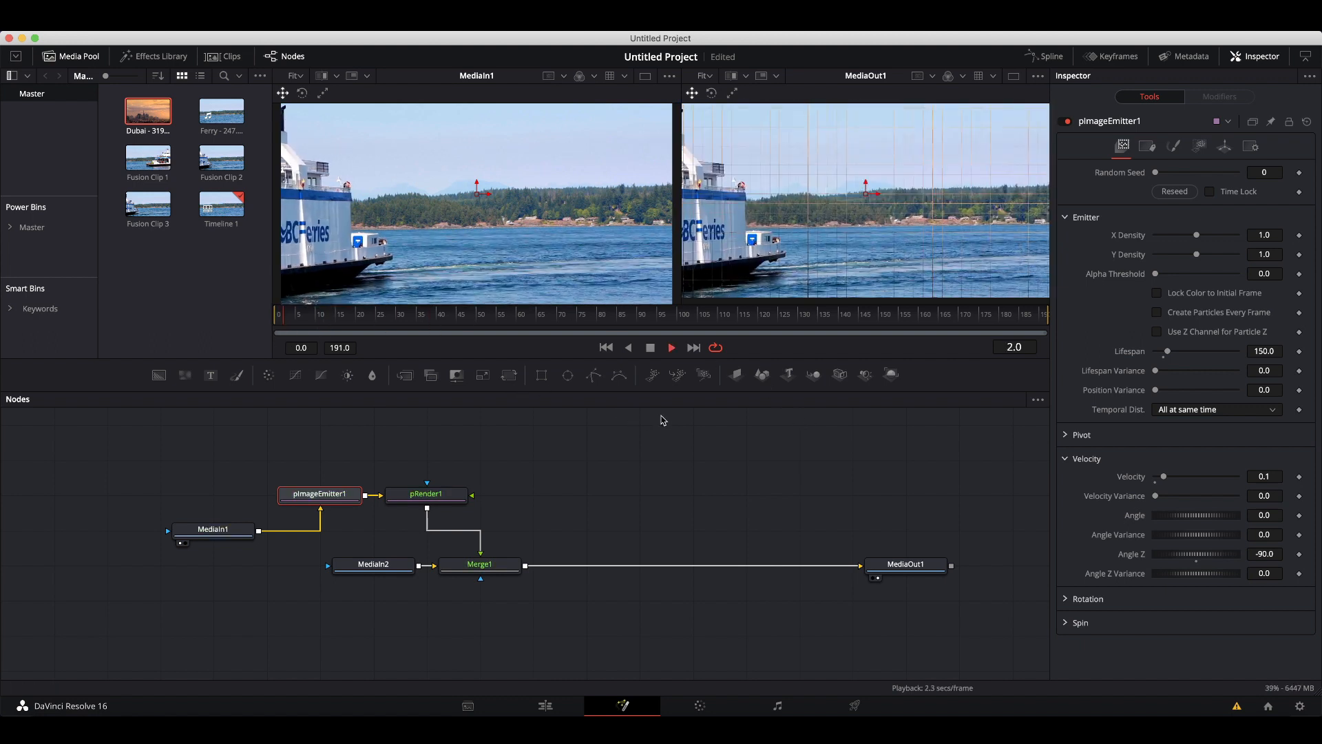
key("space")
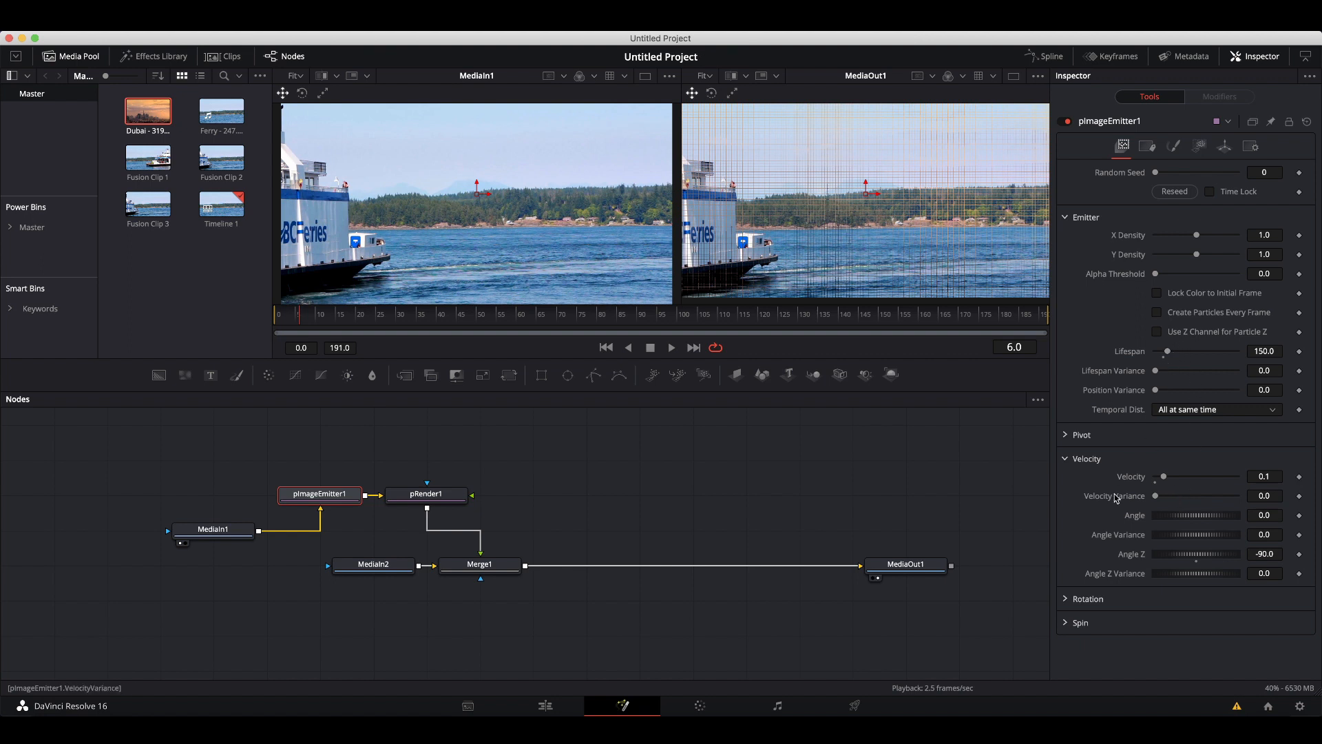
Set the emitter's Velocity Variance to 0.071 and Angle Z Variance to -39.1, then rewind to the first frame.
left_click_drag(1157, 500, 1161, 498)
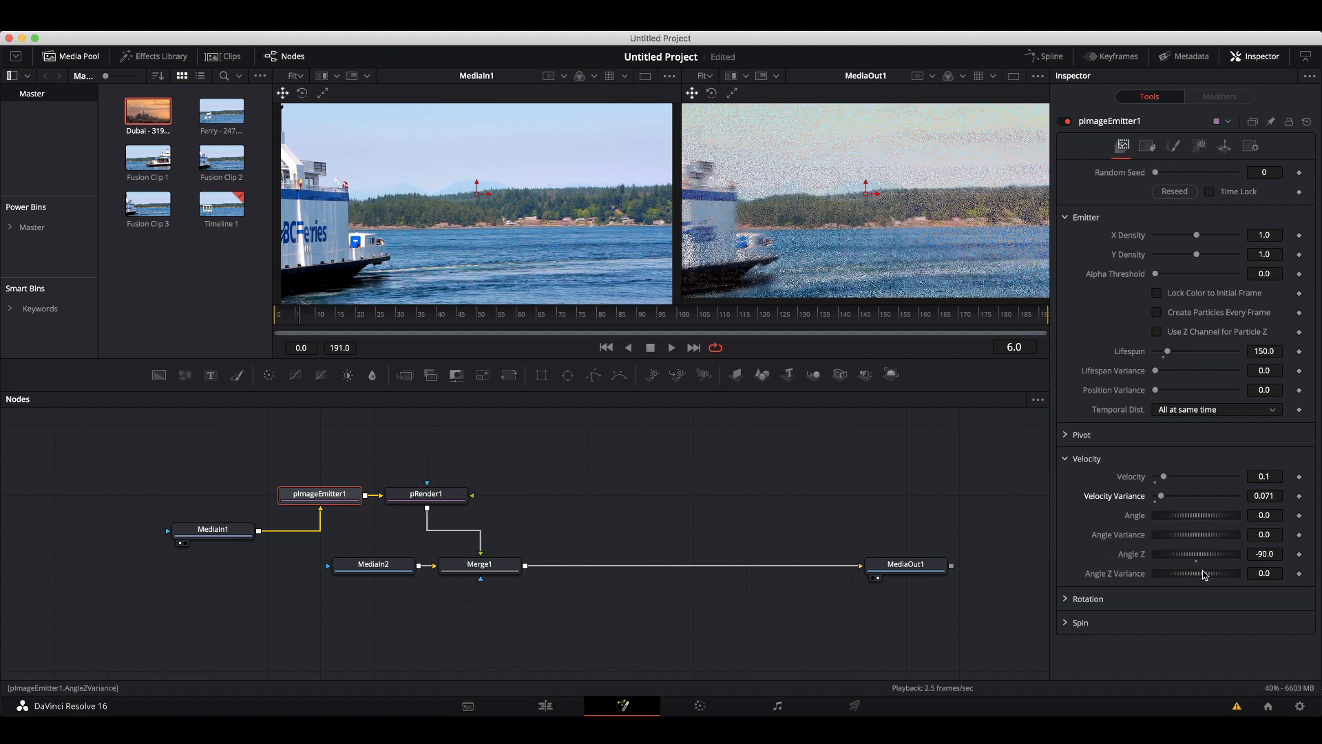
left_click_drag(1205, 576, 1195, 577)
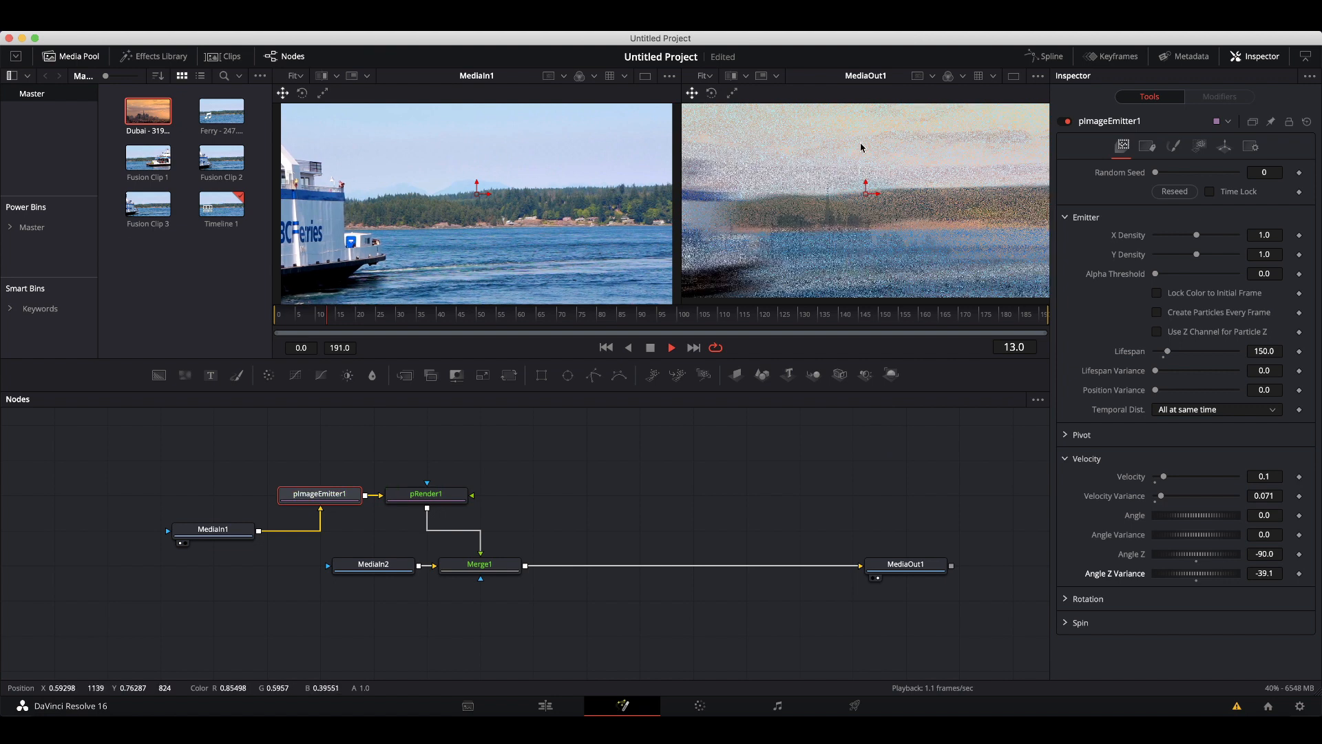
key("space")
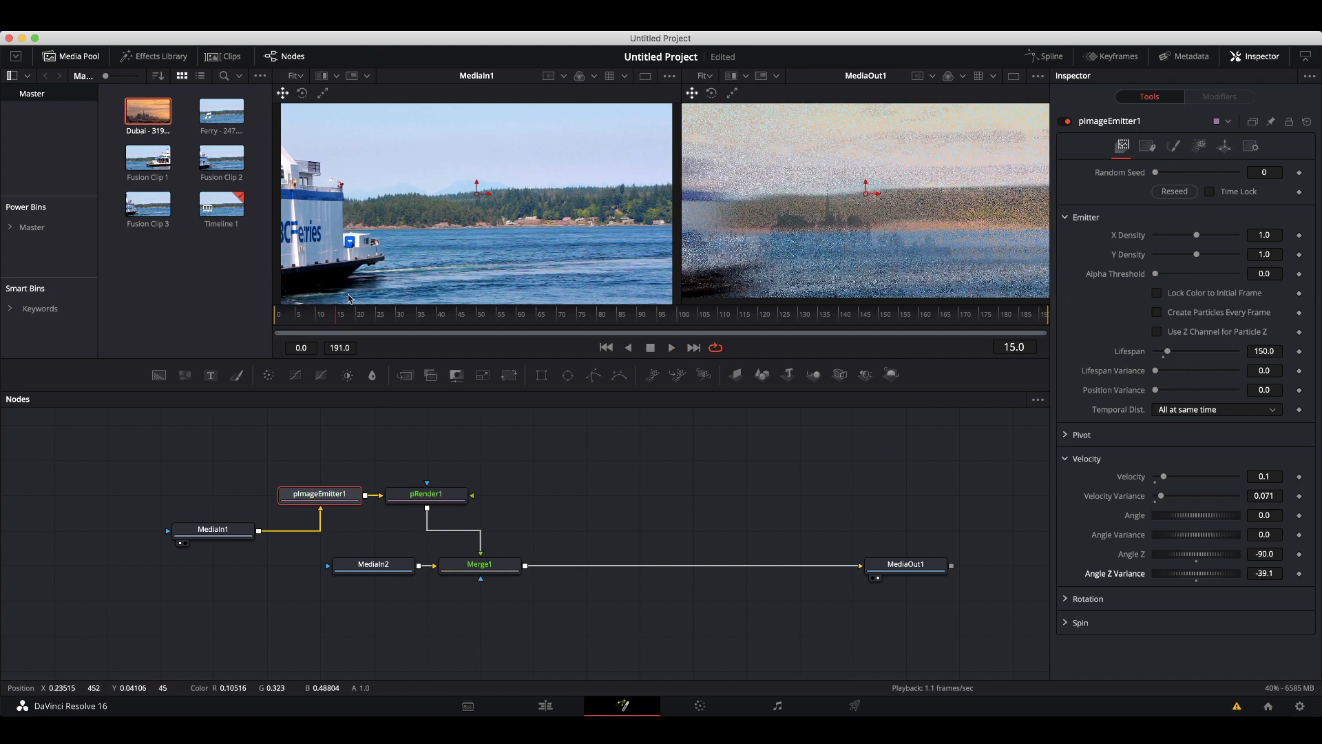
left_click_drag(337, 321, 264, 324)
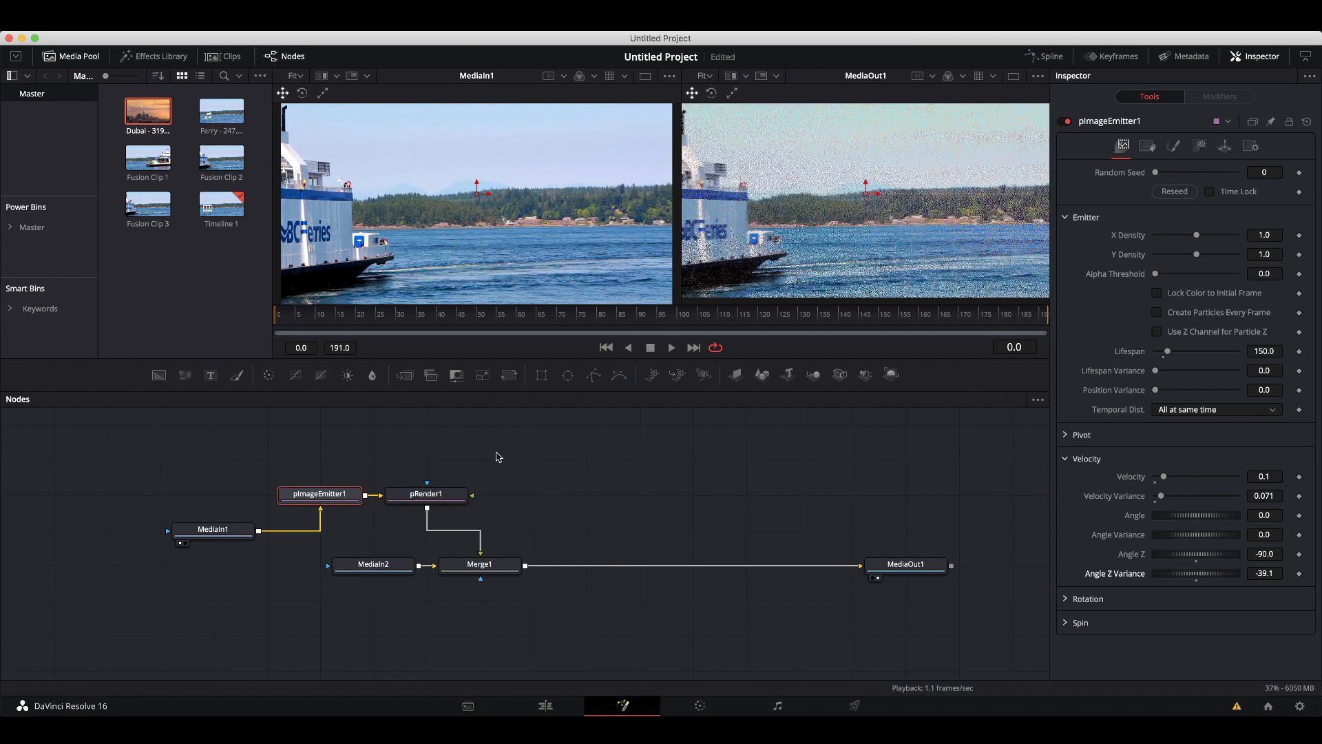
Enable Kill Particles That Leave the View on pRender1.
left_click(452, 494)
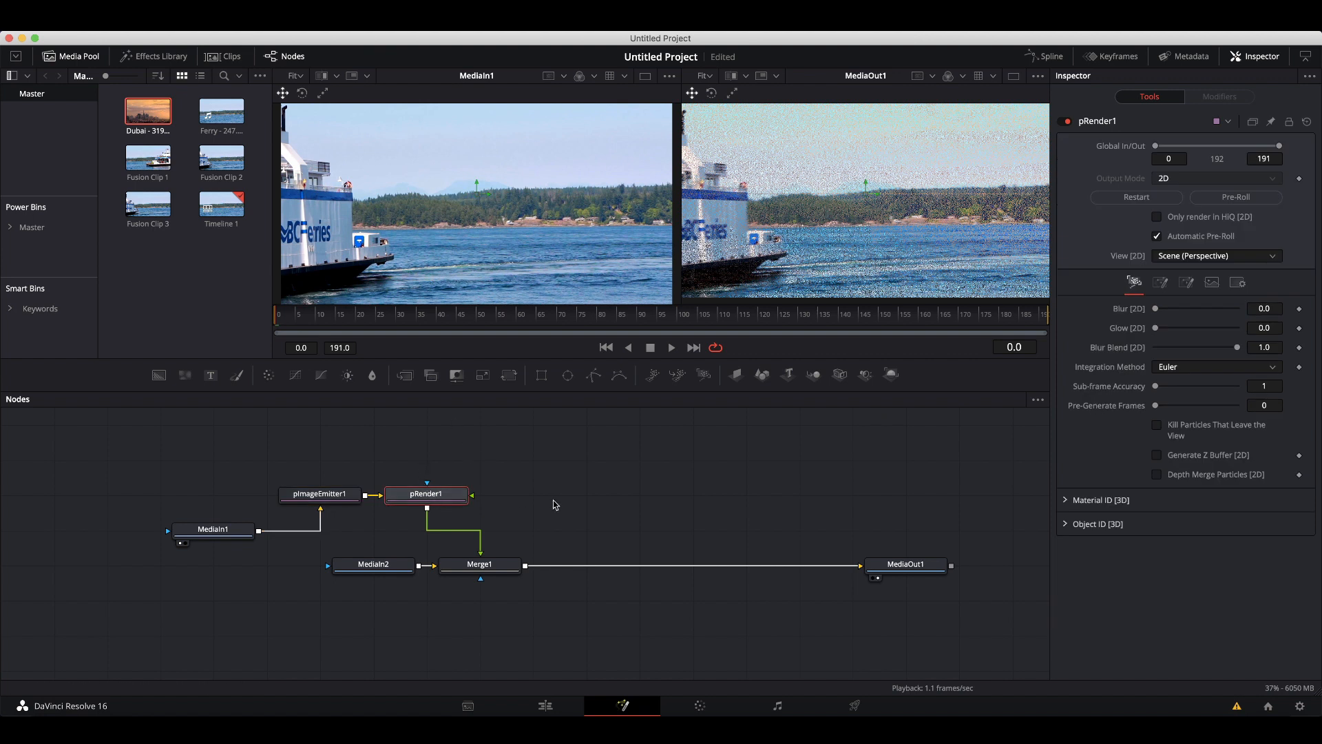
left_click(1157, 426)
Open pImageEmitter1's Style fade controls and set the Fade out to 0.9.
left_click(312, 499)
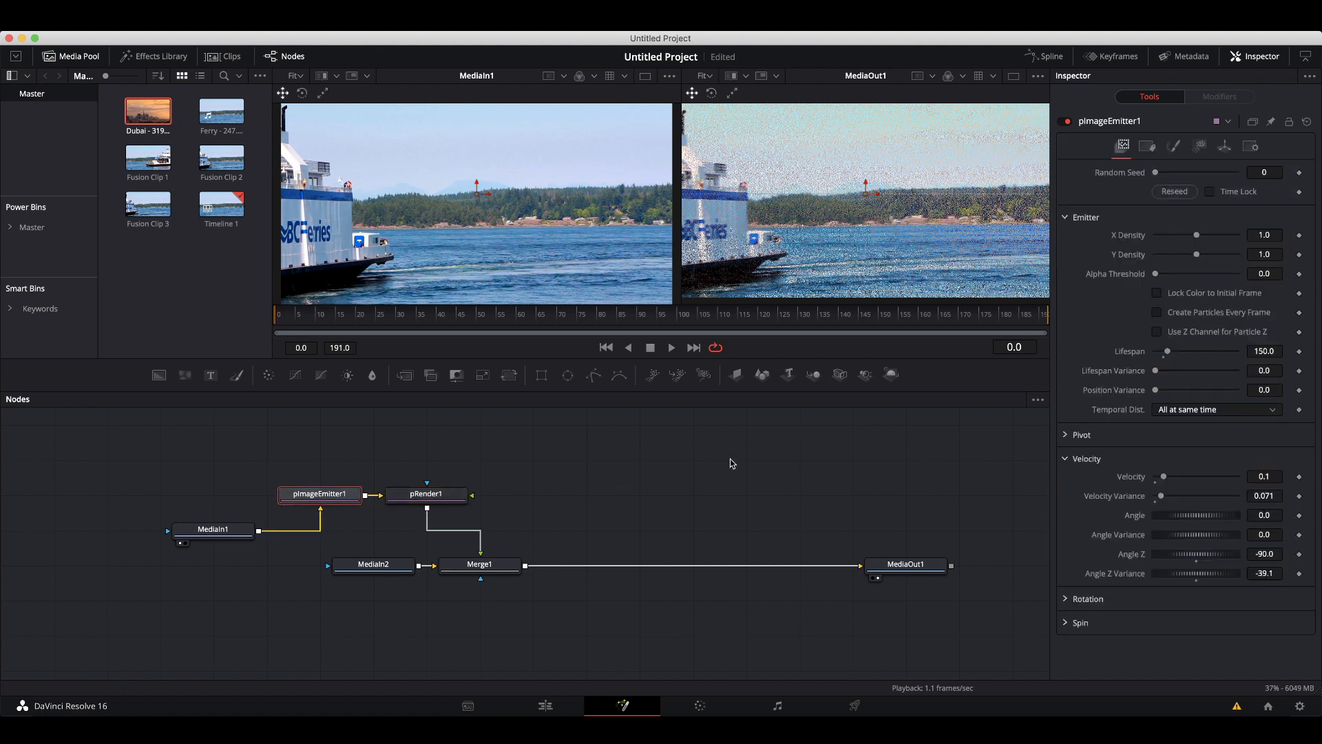
left_click(1175, 147)
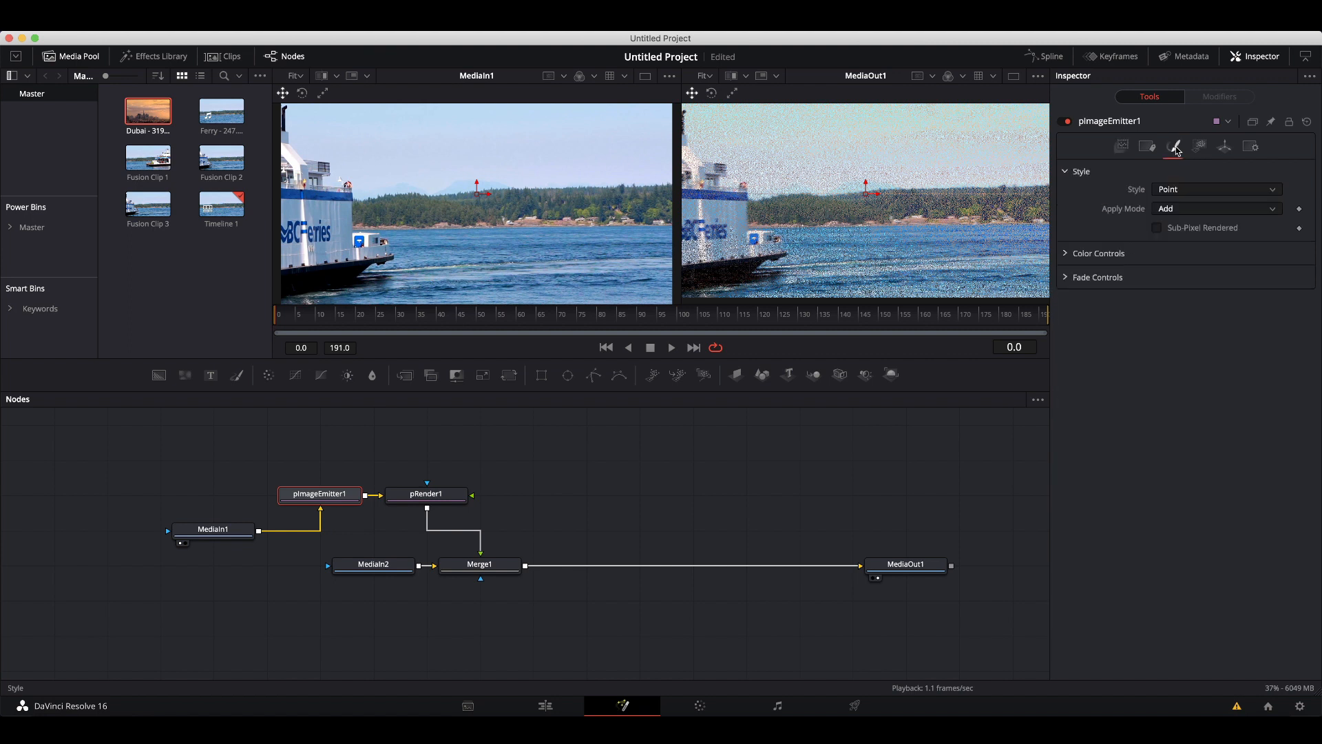
left_click(1067, 278)
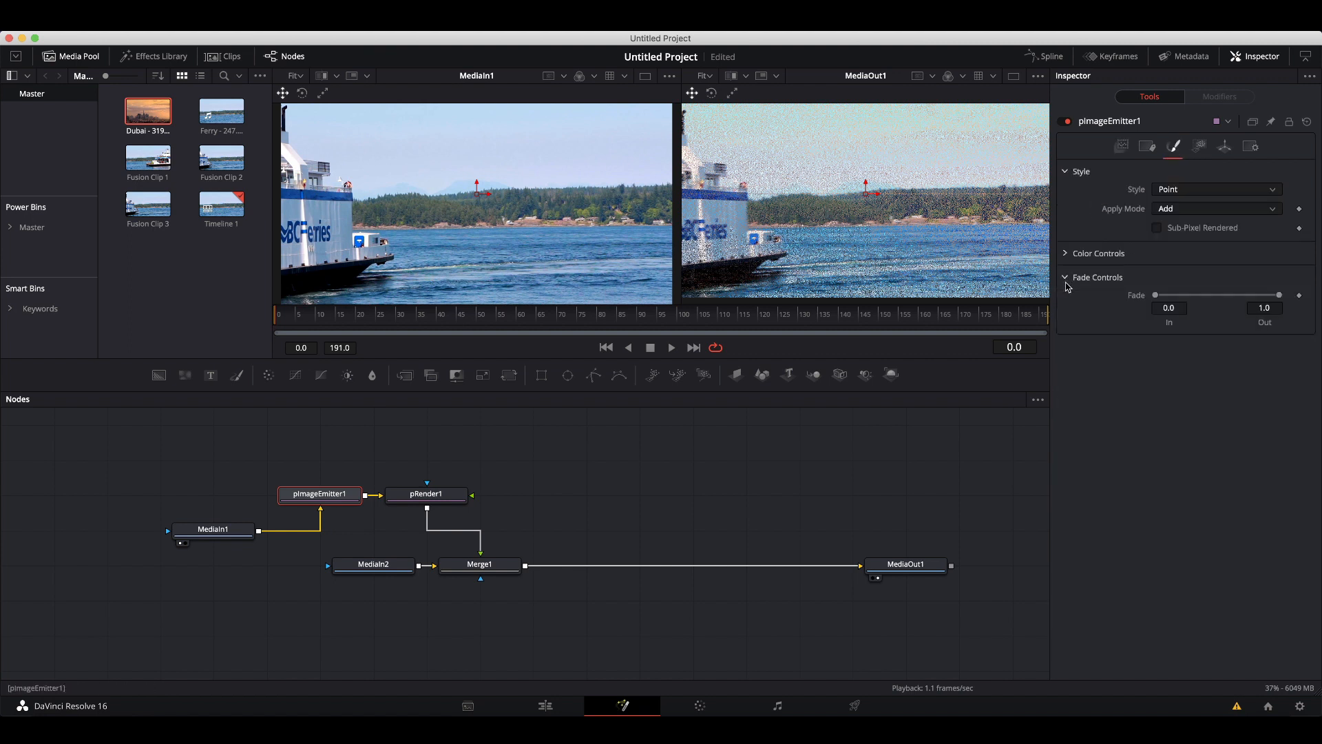
left_click_drag(1280, 296, 1270, 298)
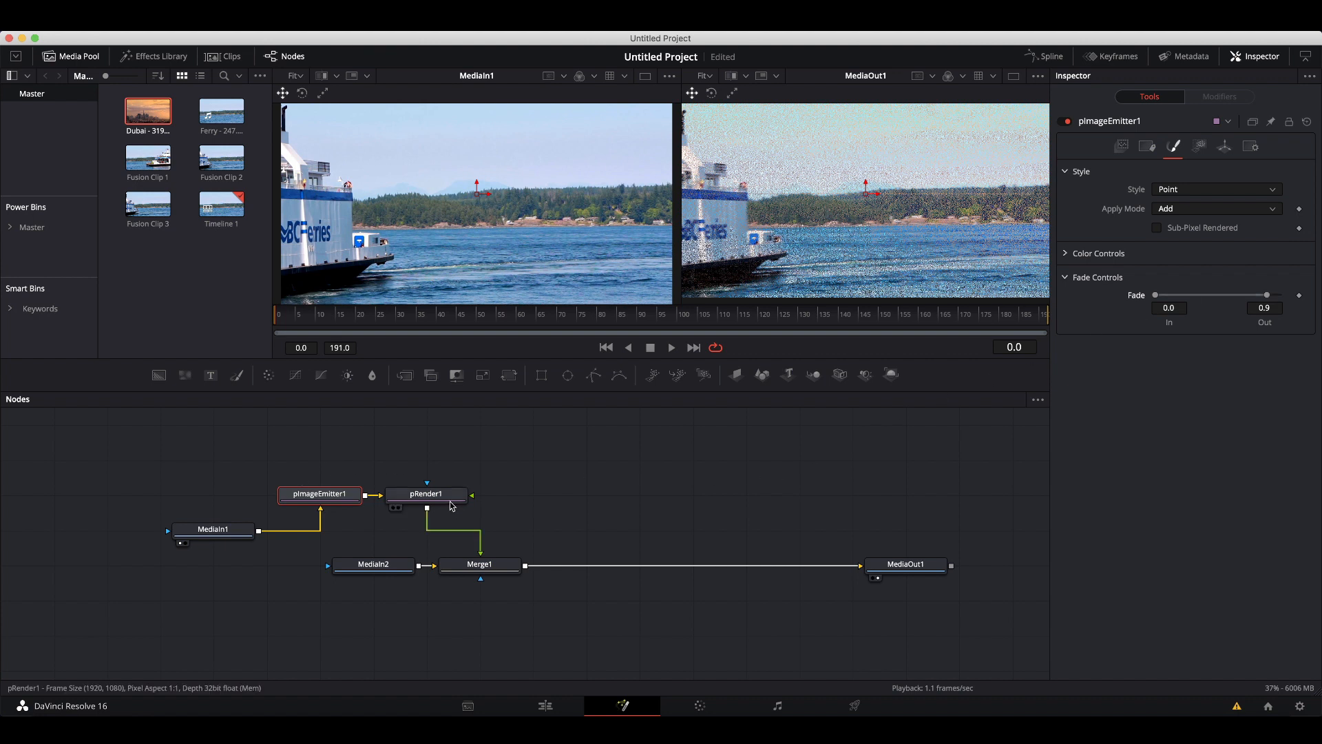
Rearrange MediaIn1, pImageEmitter1 and pRender1 into a horizontal row in the node graph.
left_click_drag(456, 493, 596, 486)
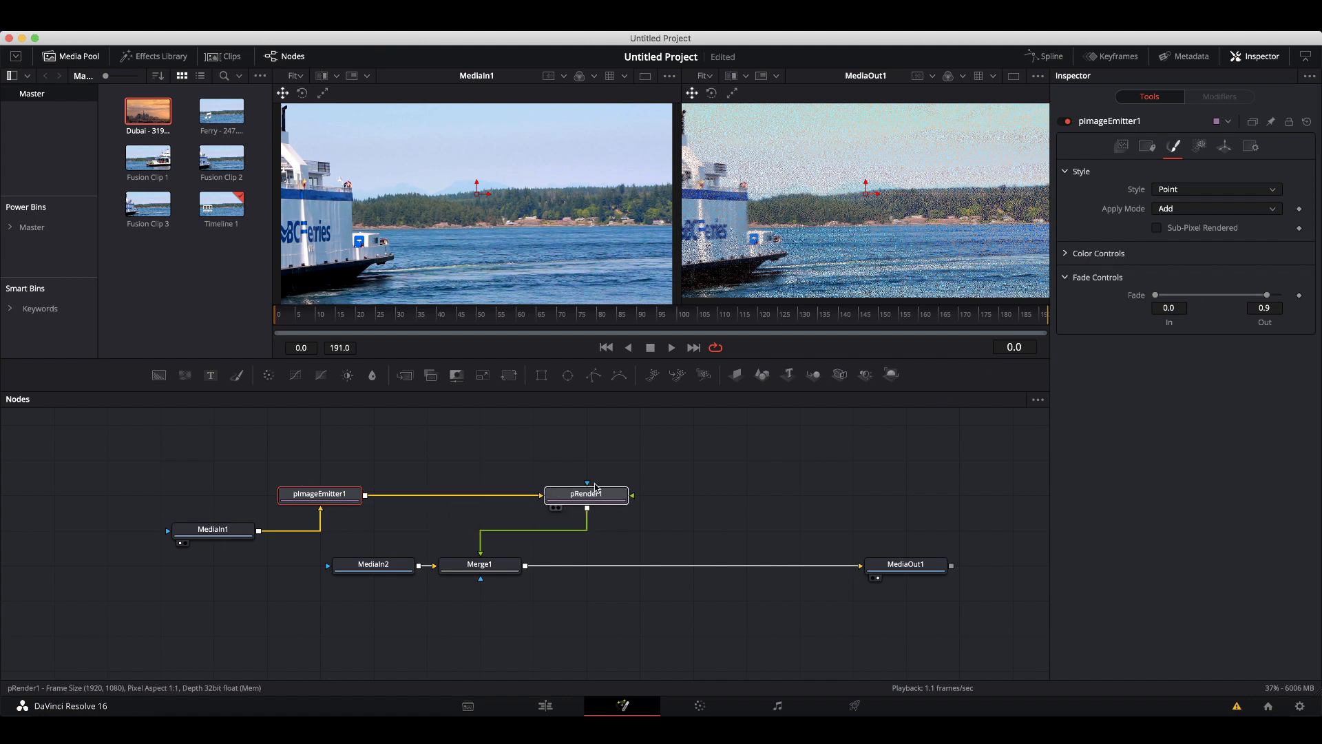
left_click_drag(247, 535, 241, 516)
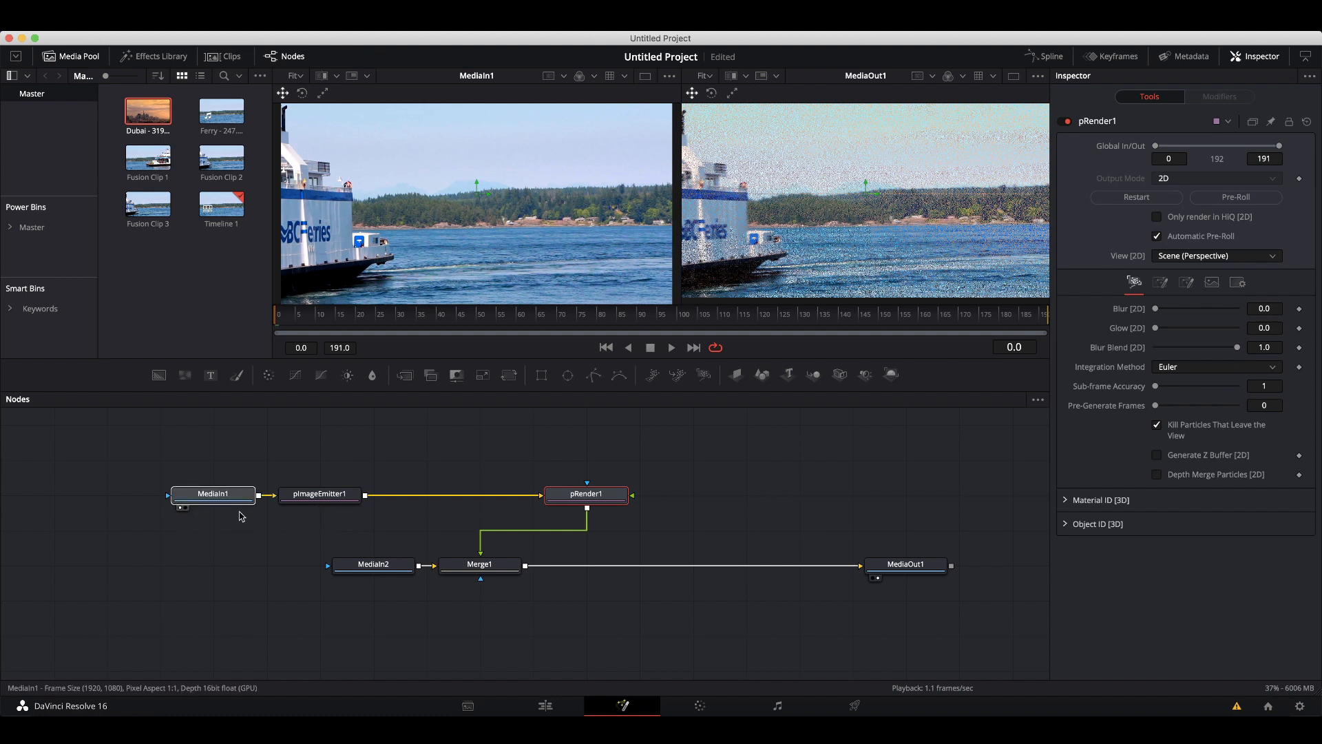
left_click(331, 499)
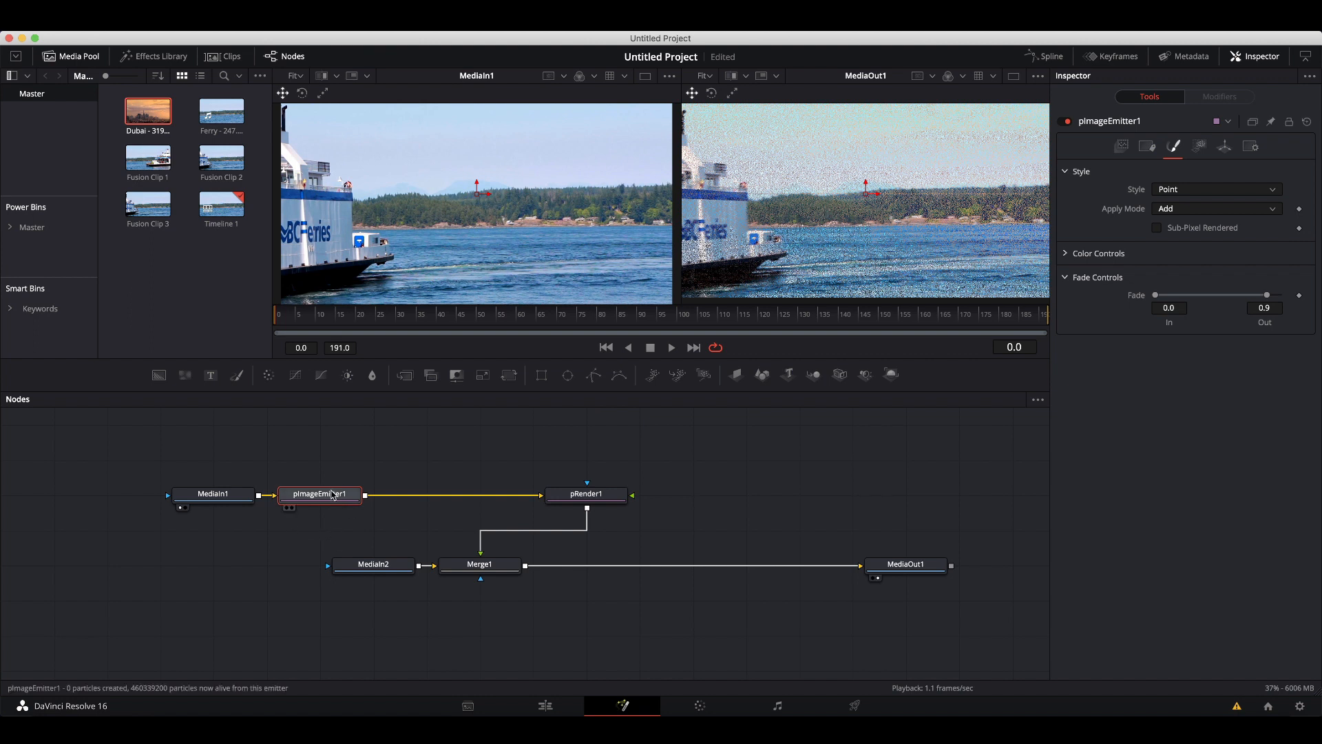
left_click(333, 452)
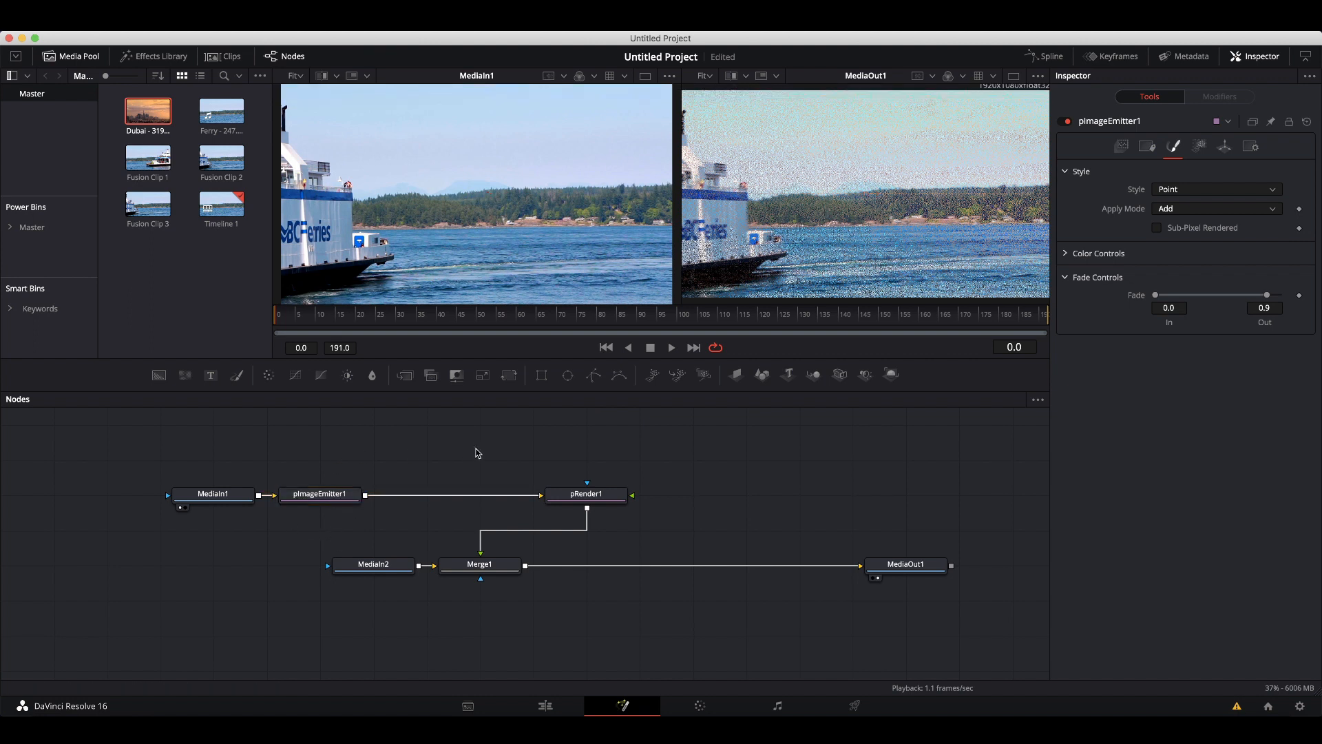
Add a pTurbulence node and insert it between pImageEmitter1 and pRender1.
key("shift+space")
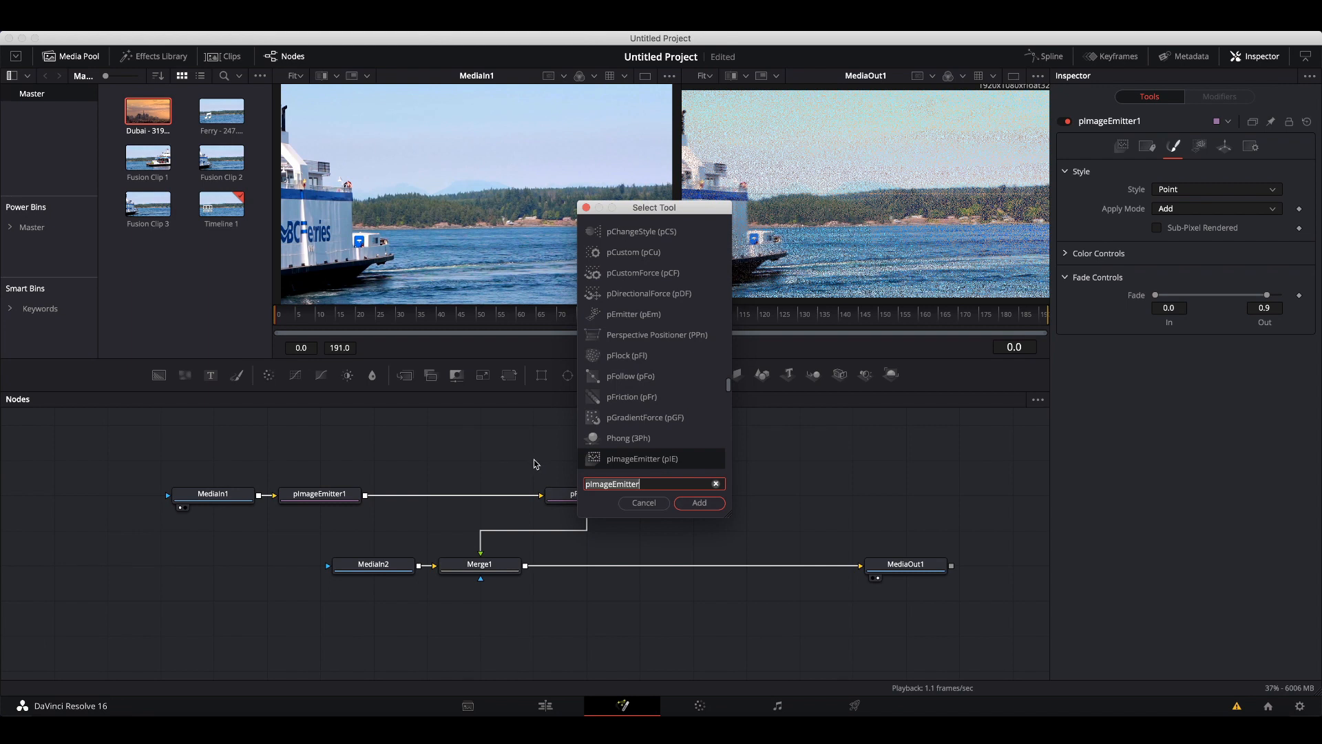
type("pturb")
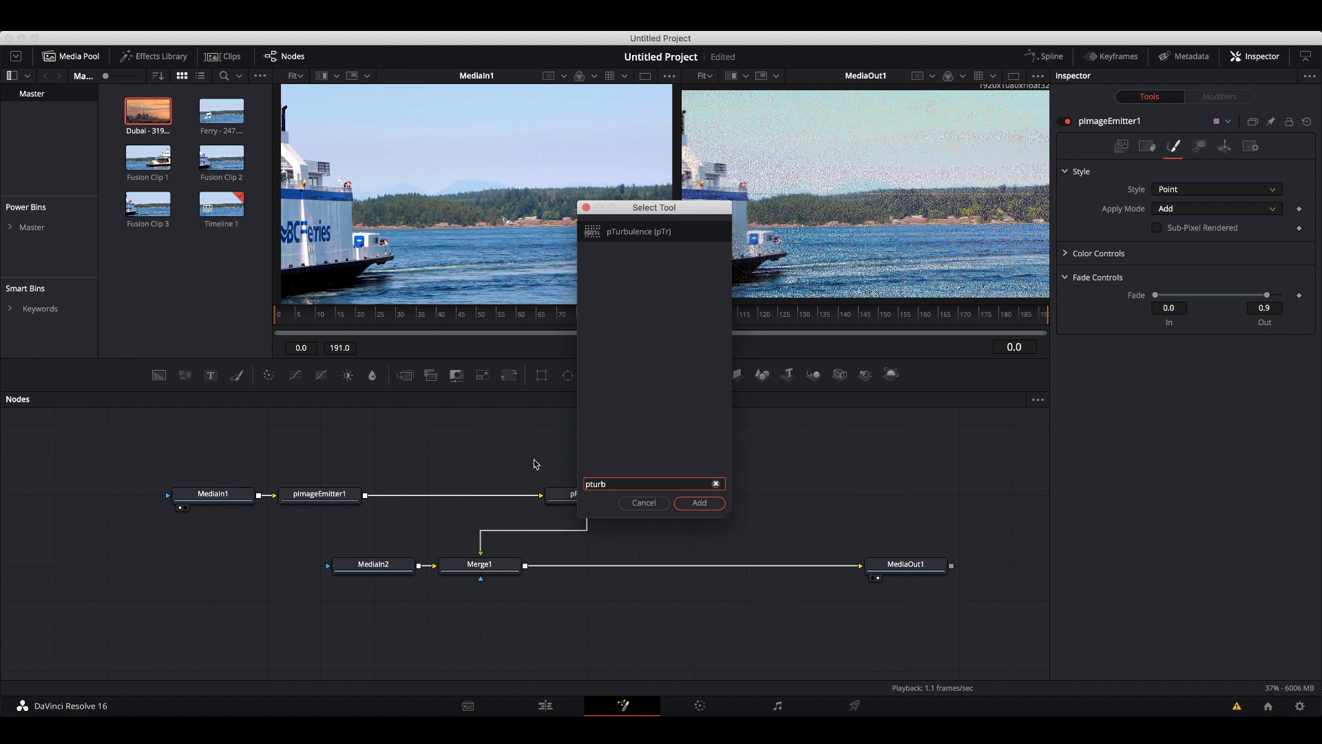
left_click(628, 234)
left_click(699, 503)
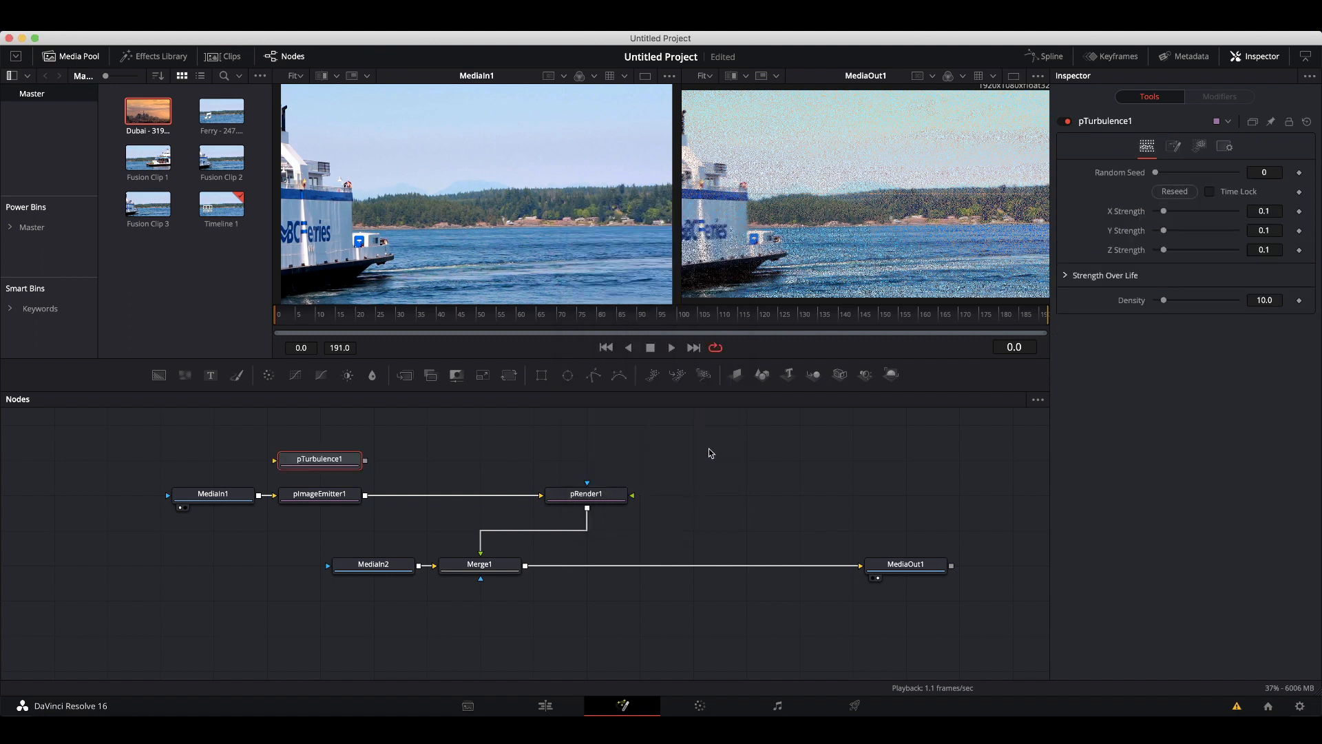
left_click_drag(335, 462, 467, 480)
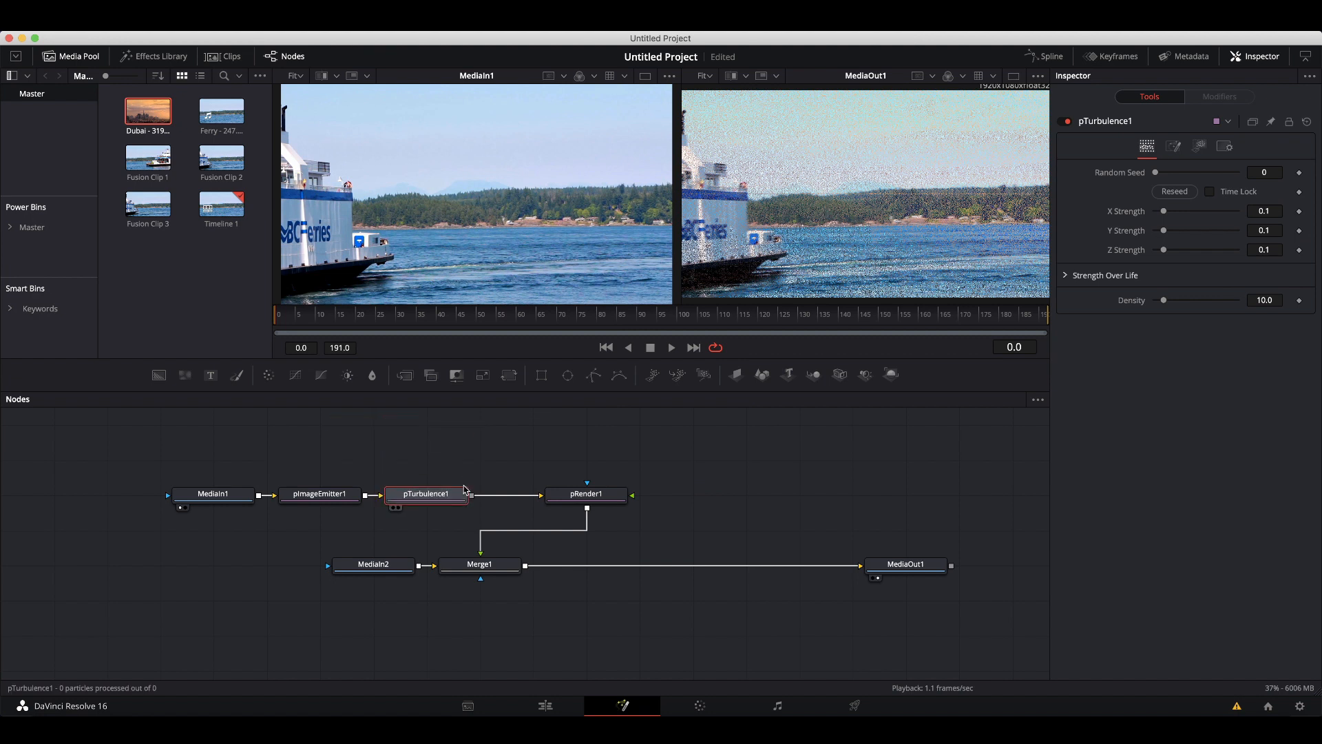
left_click(462, 498)
mouse_move(462, 495)
left_mouse_down()
mouse_move(447, 498)
mouse_move(469, 500)
left_mouse_up()
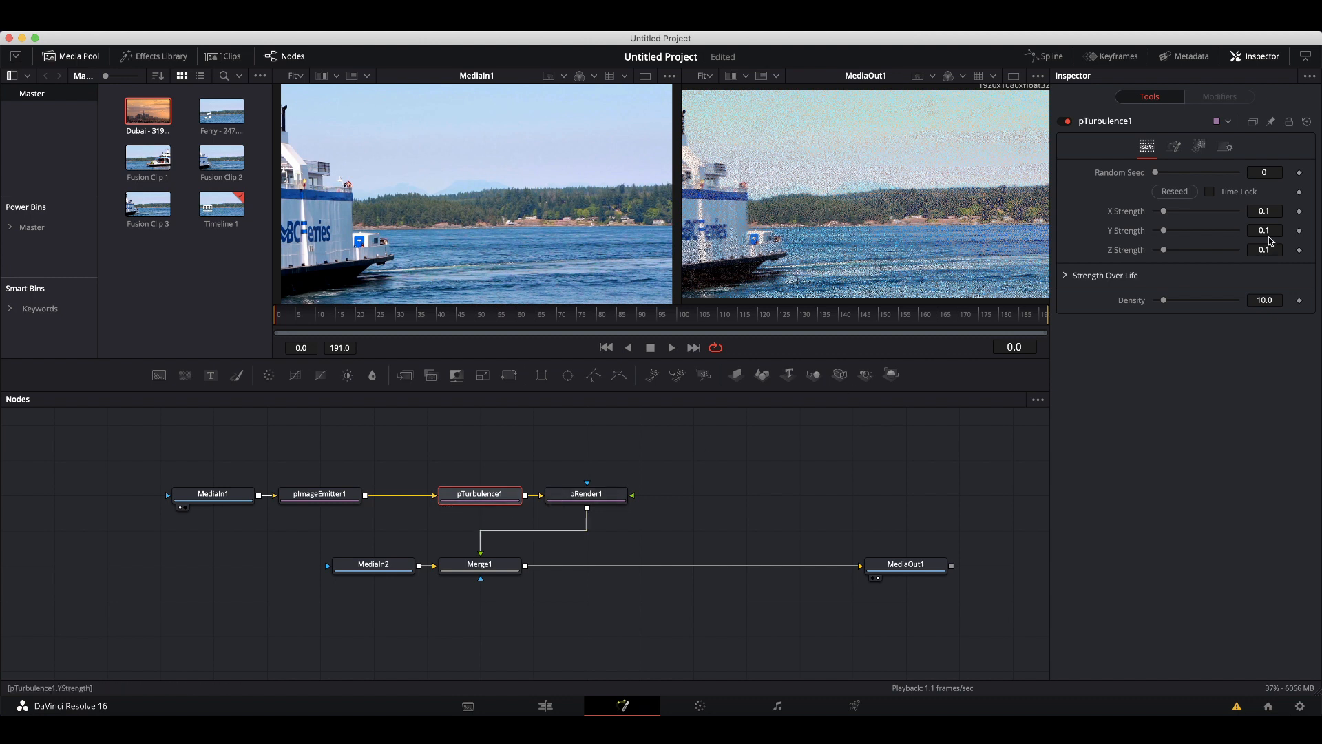
Set pTurbulence1's X, Y and Z Strength to 0.2 and preview the result.
left_click(1188, 213)
left_click(1189, 230)
left_click(1190, 248)
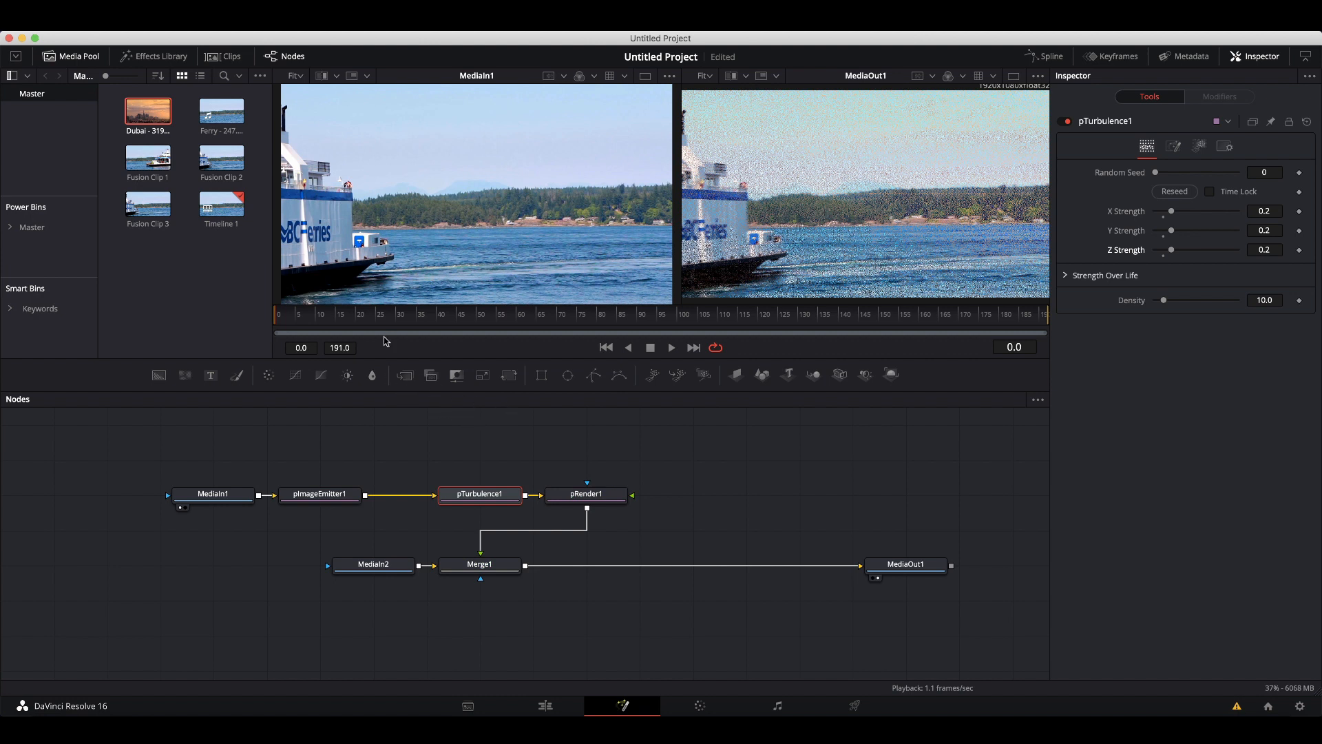
key("space")
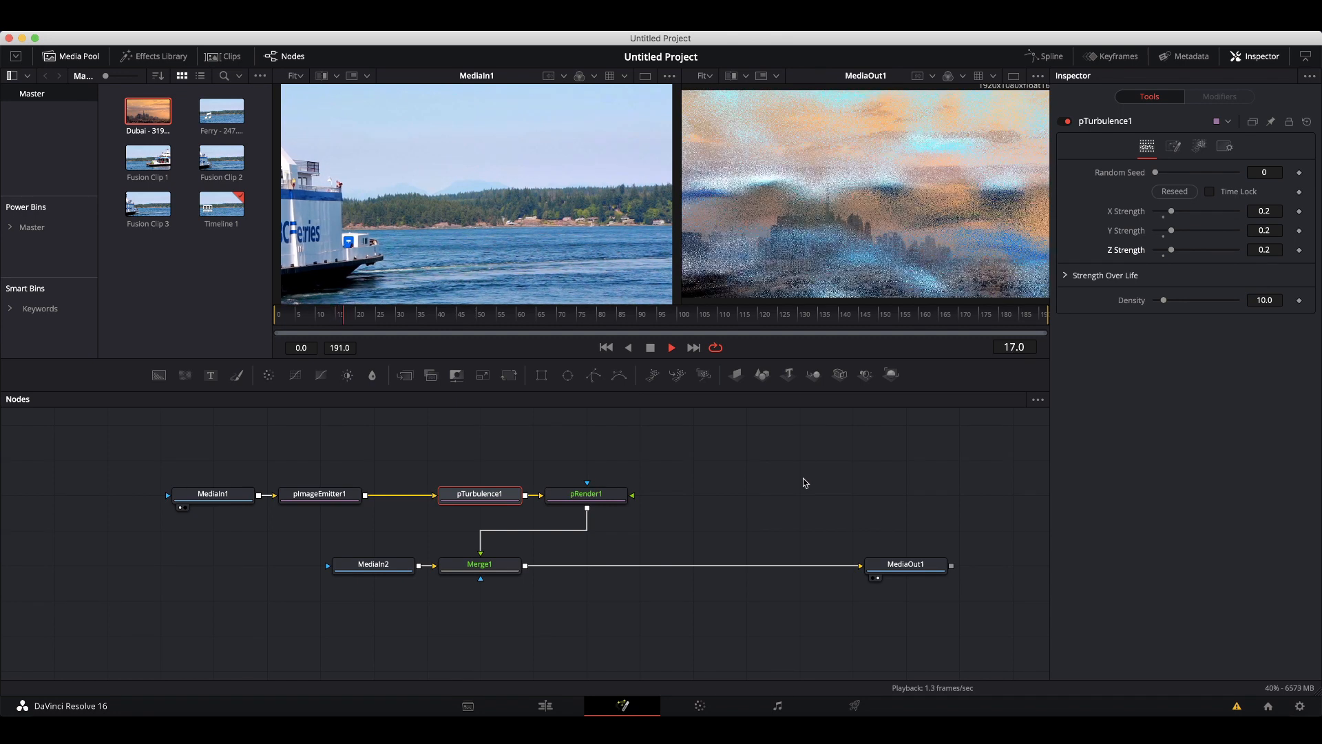
key("space")
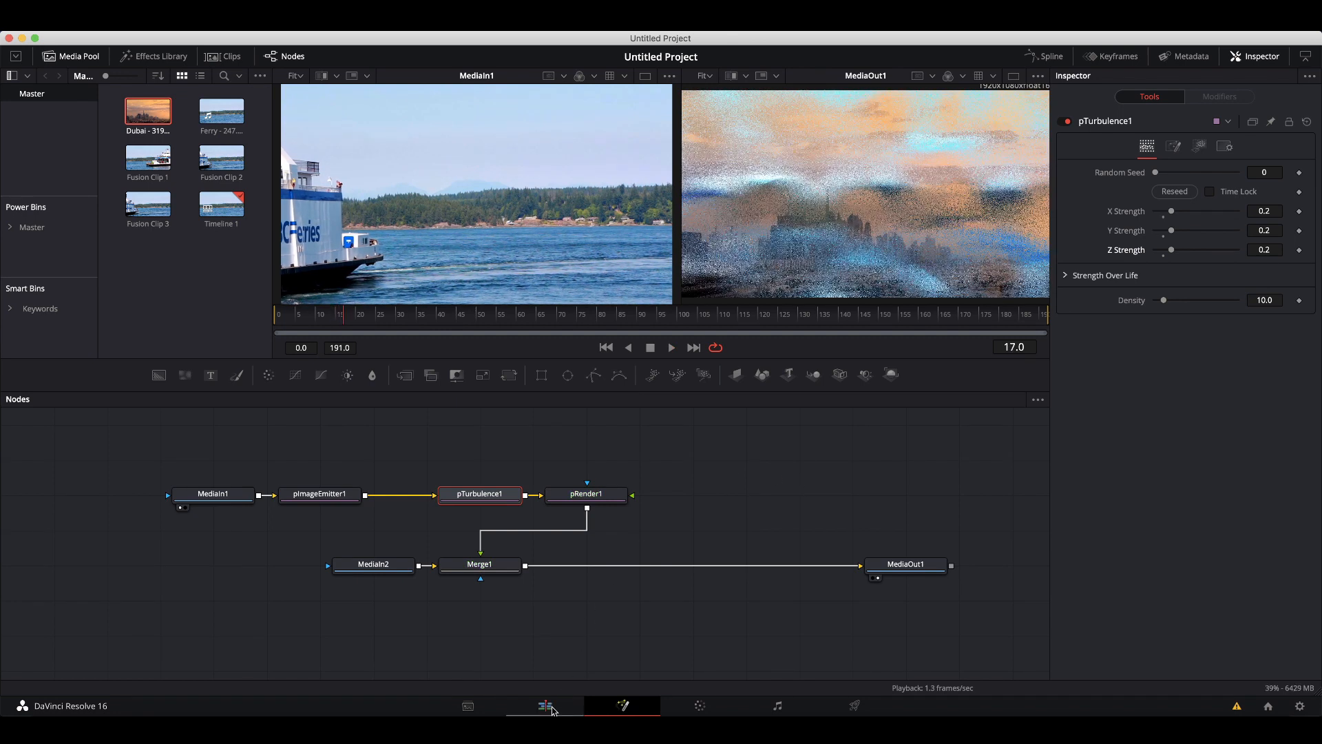
Switch to the Edit page and play the timeline from just before the Fusion clip transition.
left_click(552, 709)
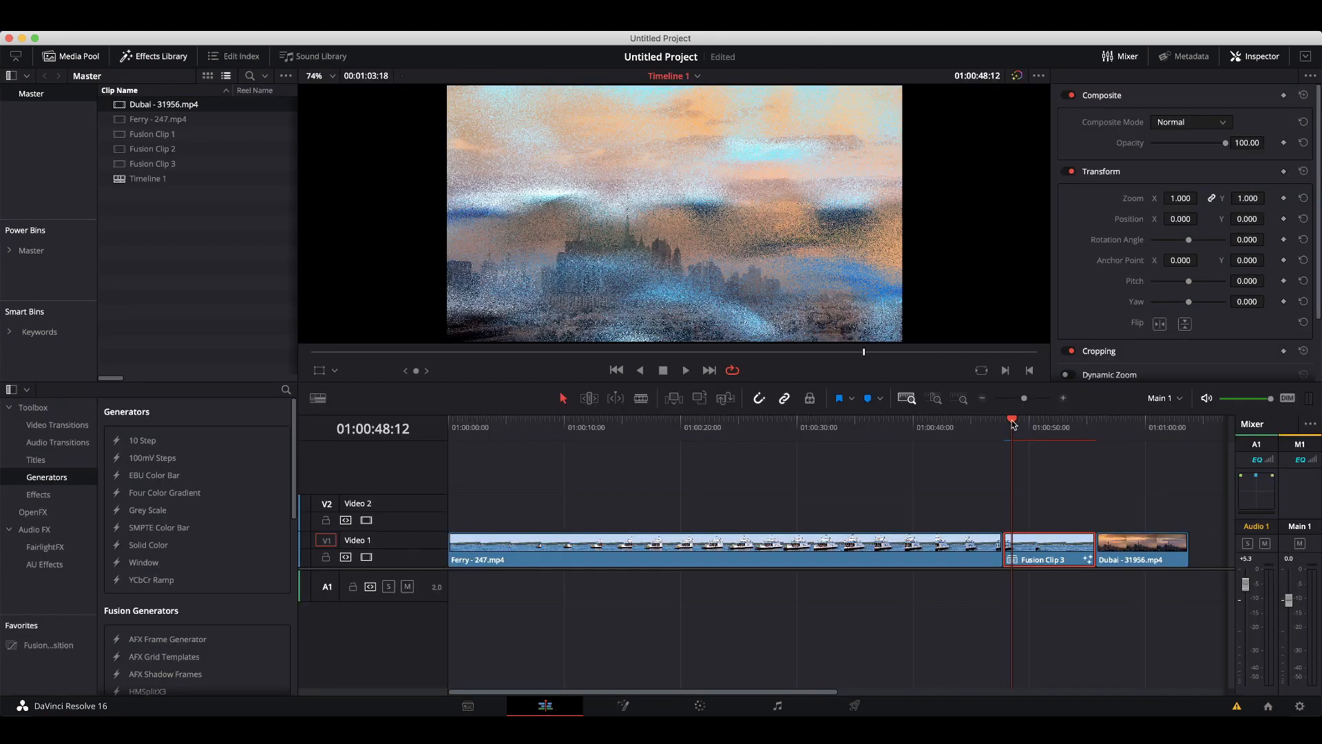
left_click_drag(1013, 422, 967, 425)
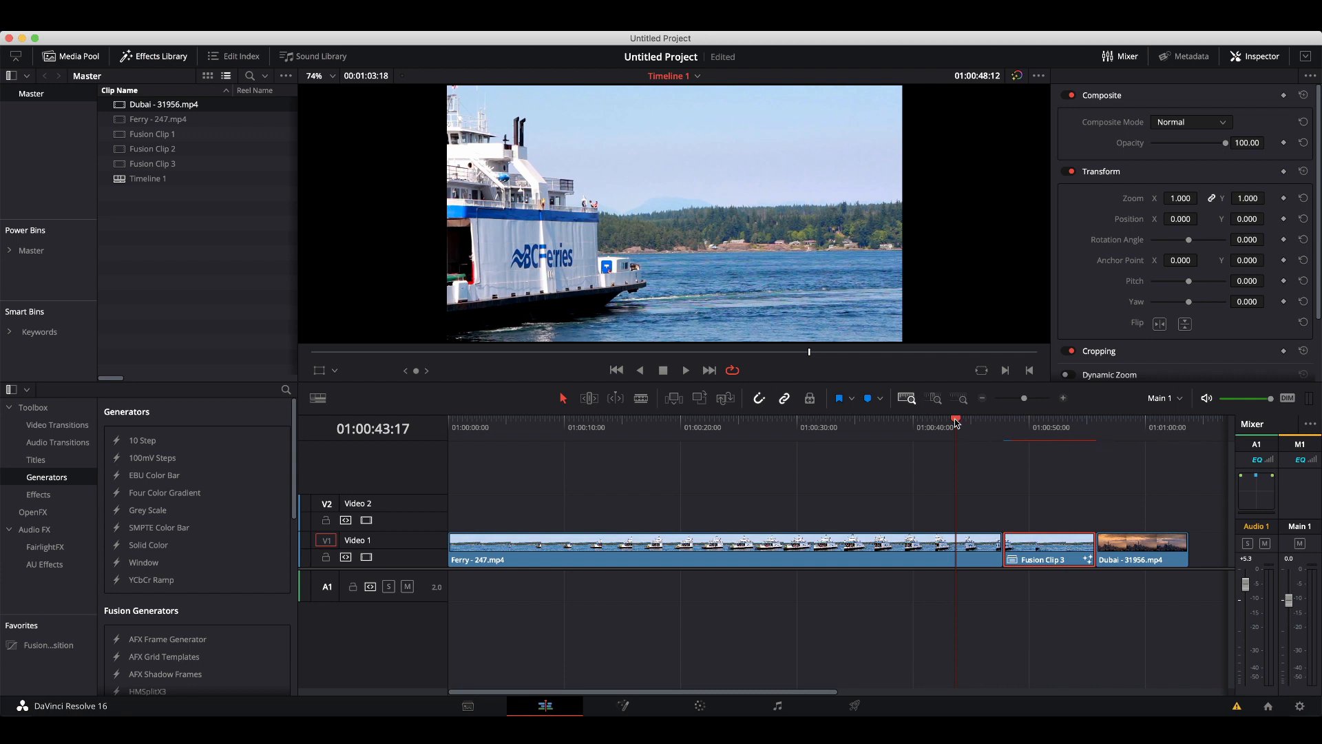
left_click_drag(955, 422, 968, 425)
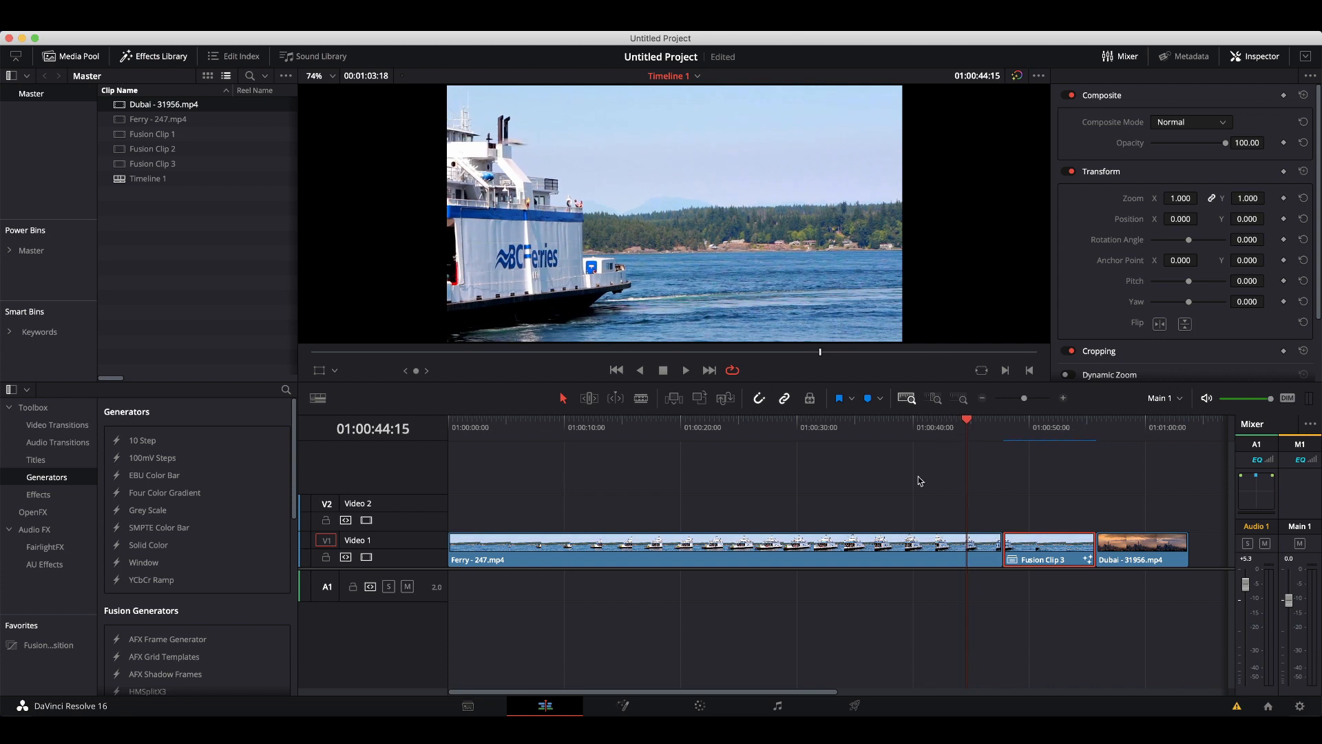
key("space")
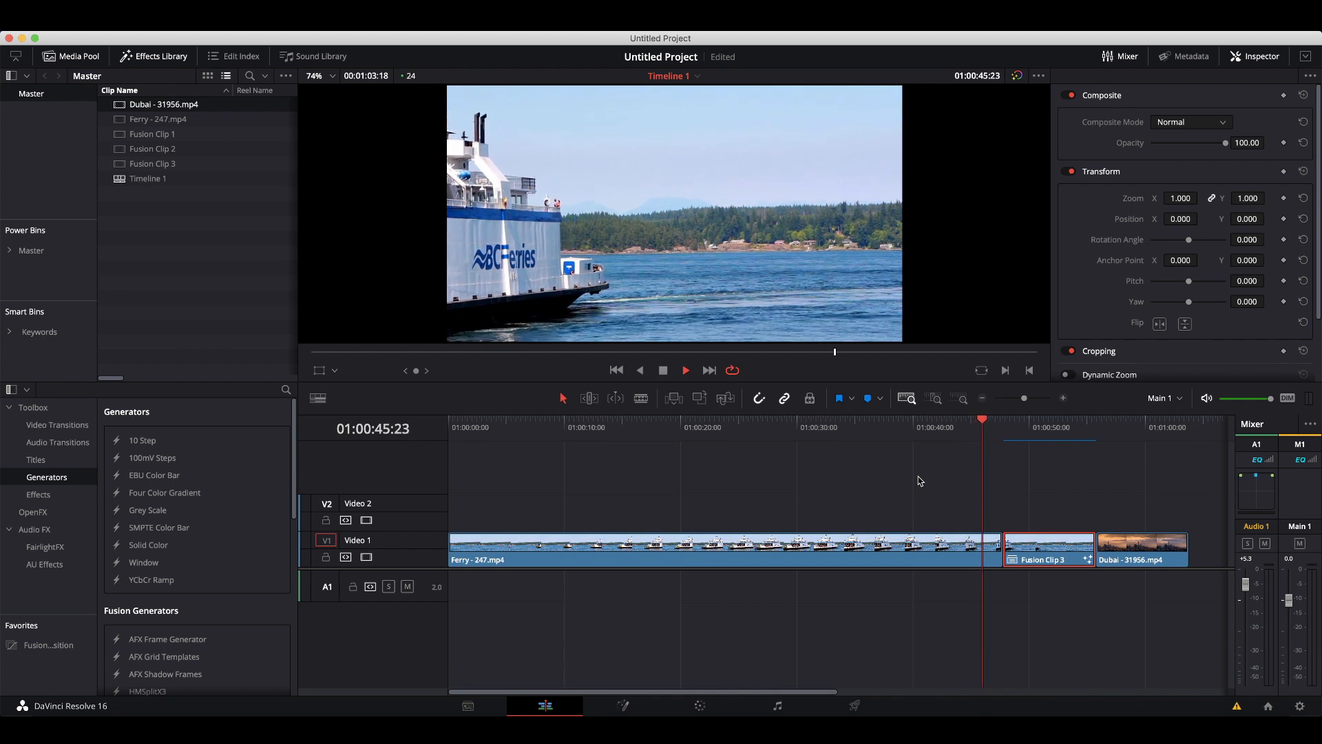